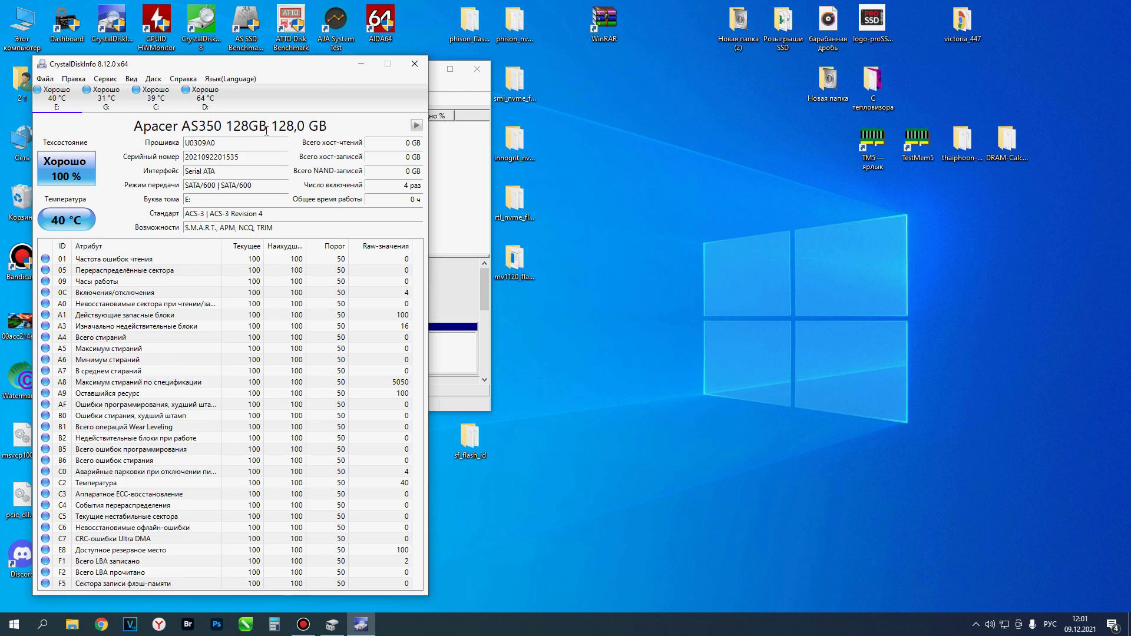
Step: Launch HWMonitor and look through its sensor readings, including those of the AMD Ryzen 5 3600
double_click(156, 24)
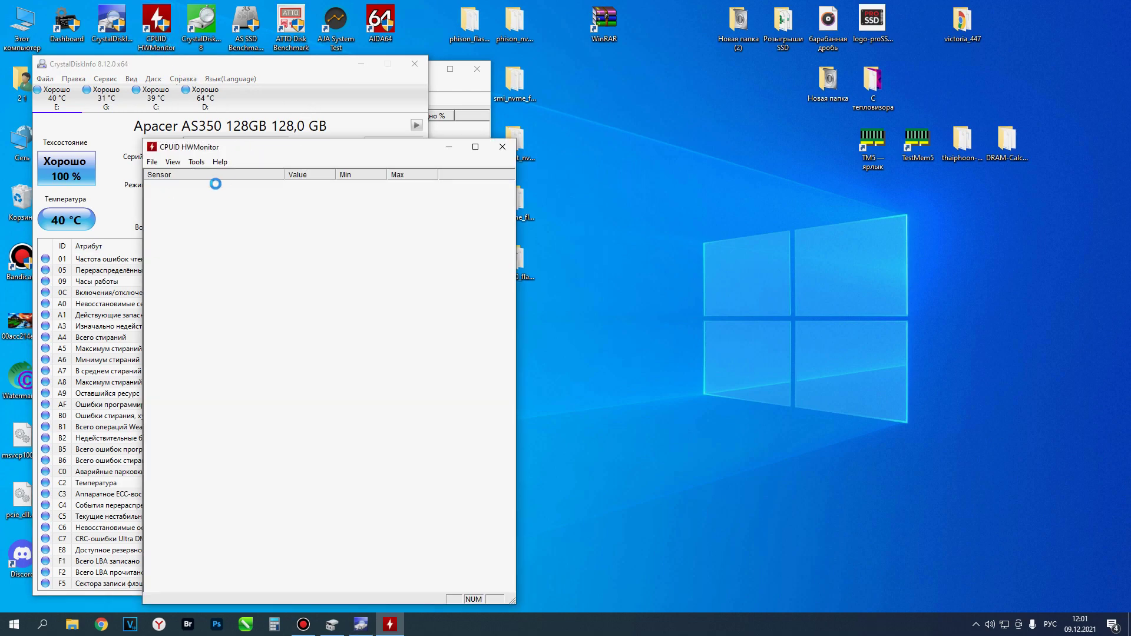
scroll(213, 226, down, 9)
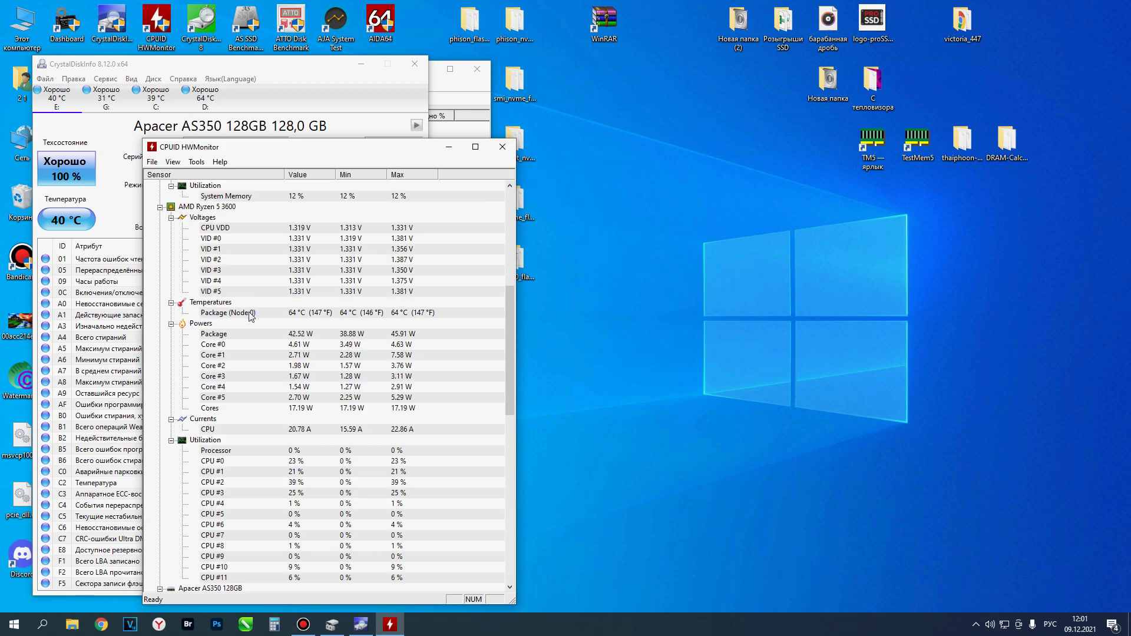
scroll(251, 316, down, 2)
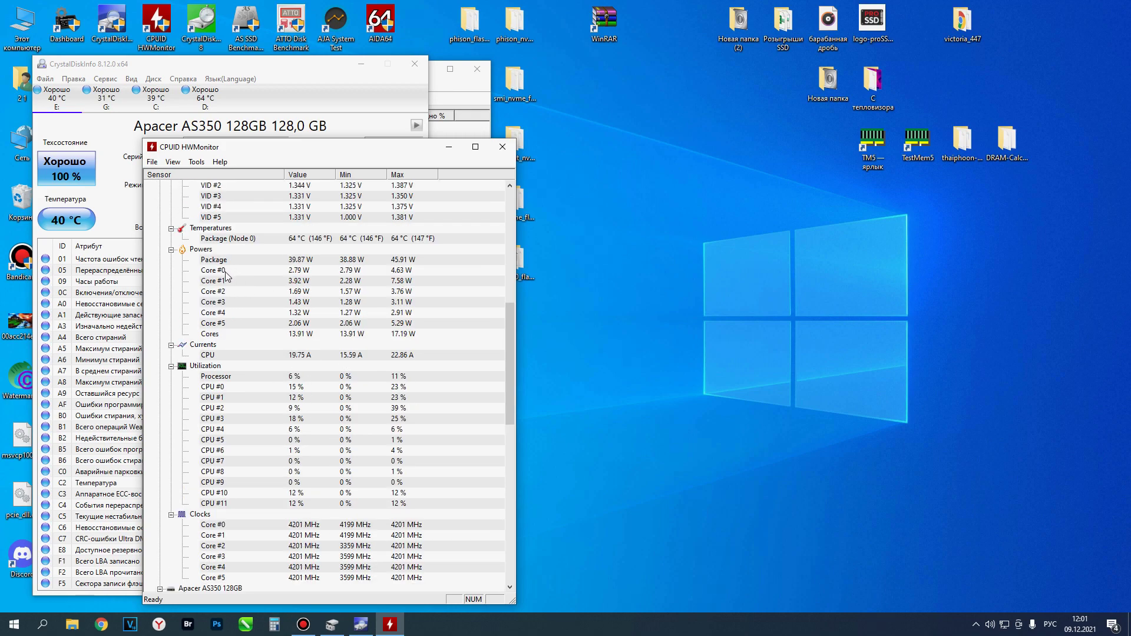
Step: Collapse every device in HWMonitor except the Apacer AS350 128GB and place the window over the lower part of CrystalDiskInfo
scroll(226, 275, up, 10)
click(160, 196)
click(159, 206)
click(159, 218)
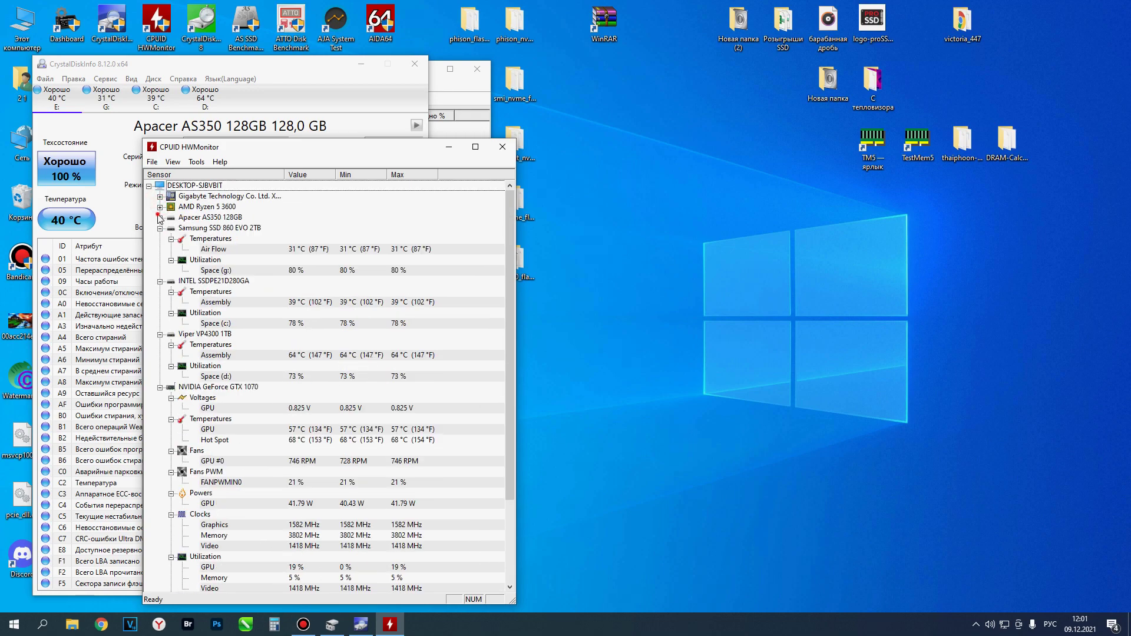
click(159, 222)
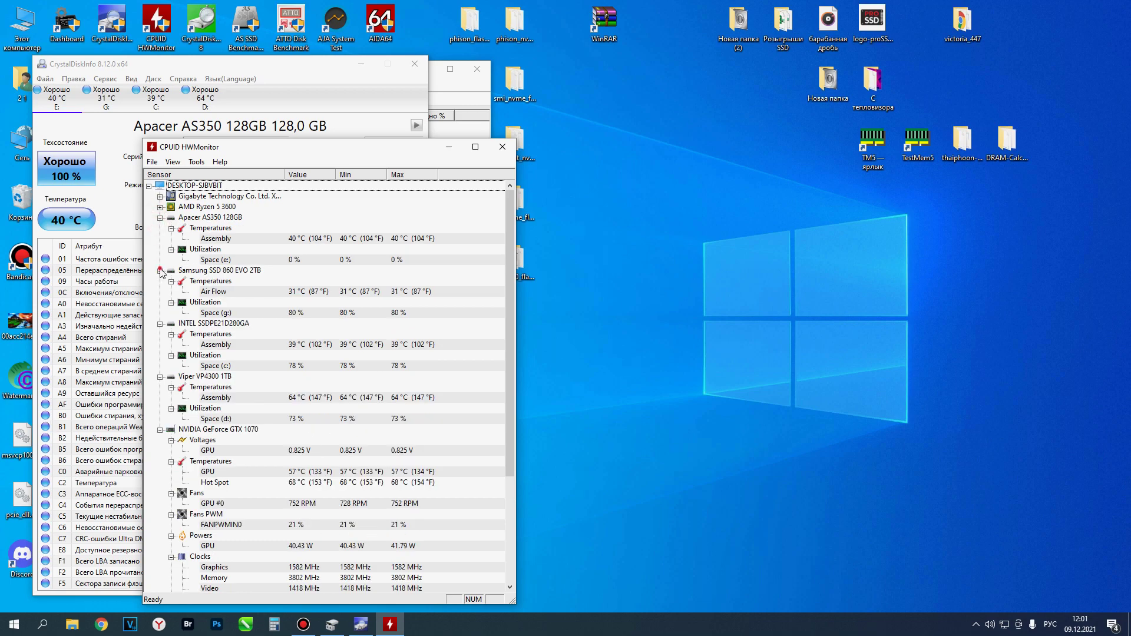
click(159, 271)
click(159, 281)
click(160, 292)
click(160, 302)
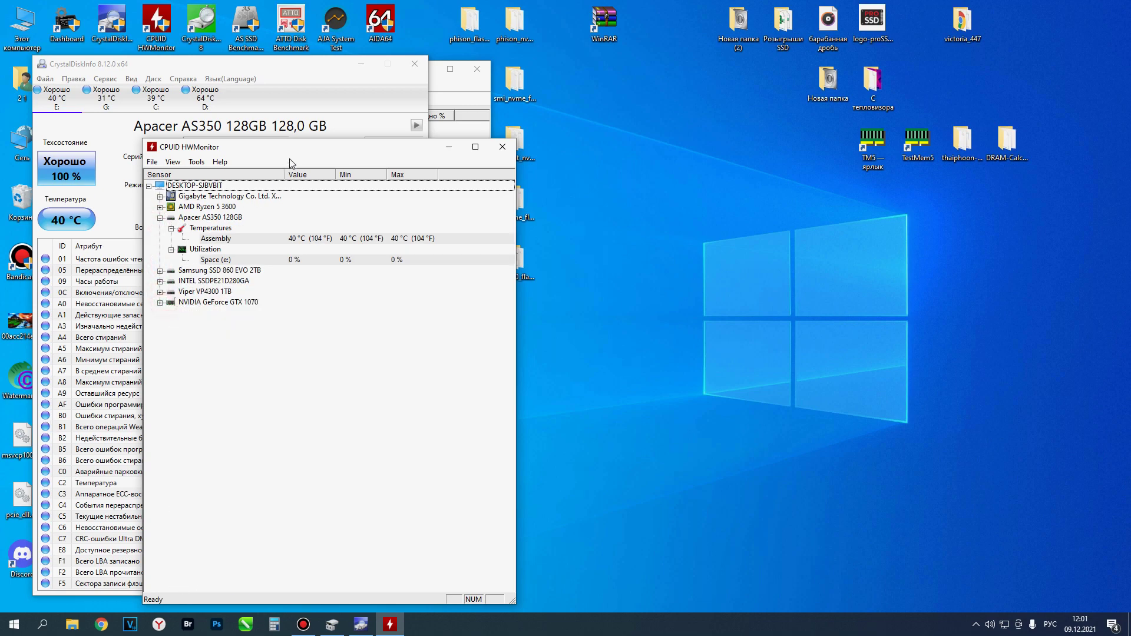
drag(295, 152, 199, 453)
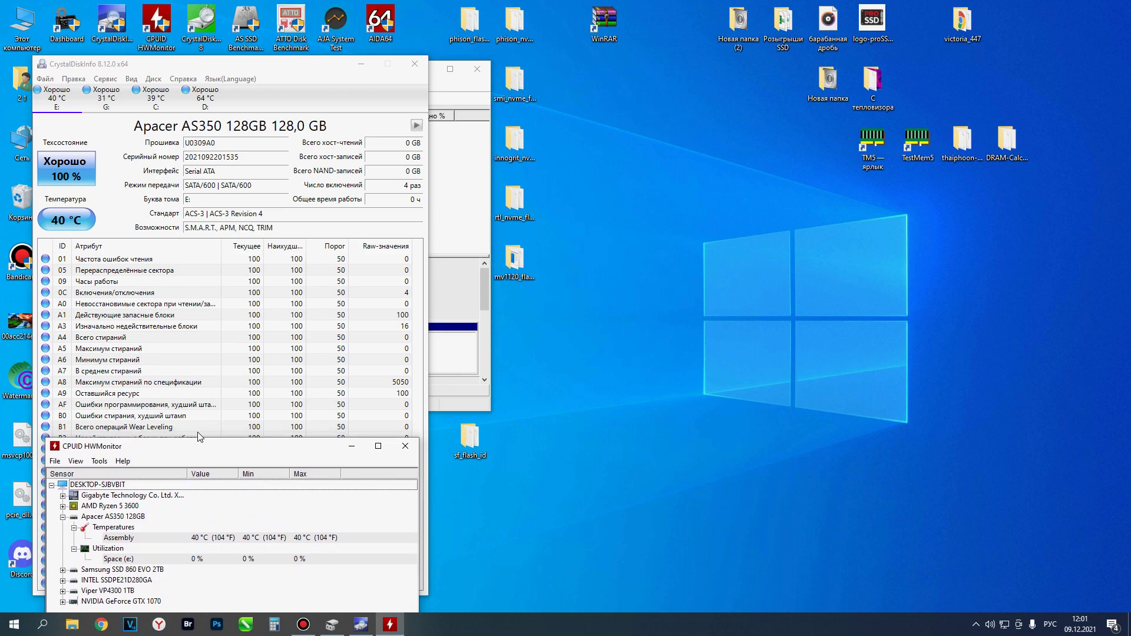
Step: Launch CrystalDiskMark beside CrystalDiskInfo and run all tests on drive E: with five passes of 1GiB
click(204, 23)
double_click(203, 23)
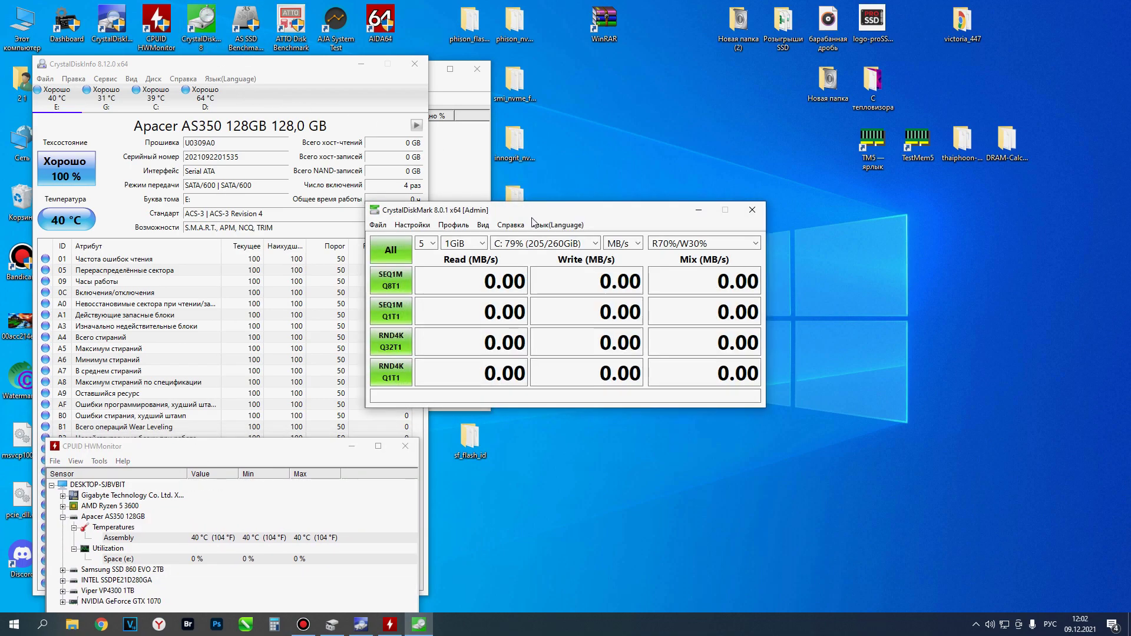
drag(533, 208, 612, 40)
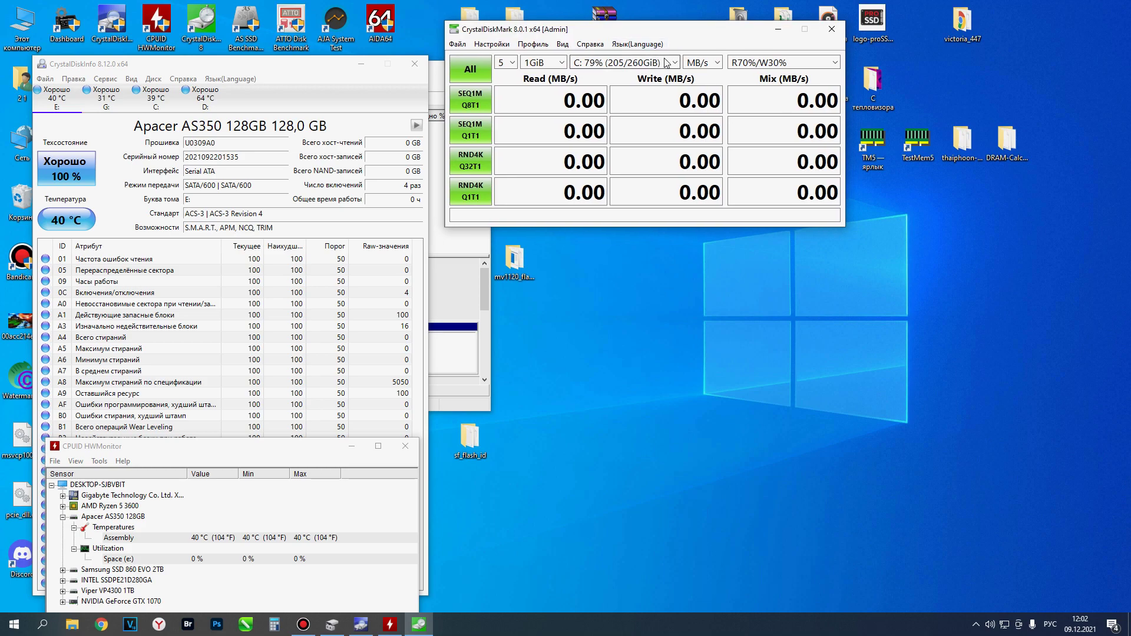
click(610, 62)
click(605, 106)
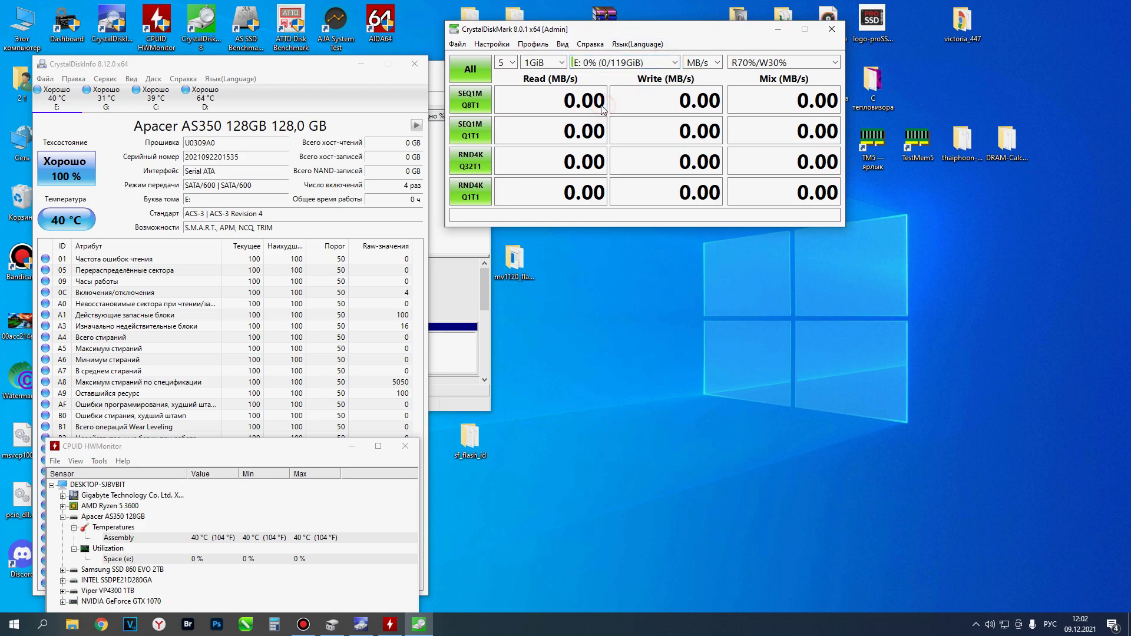
click(468, 70)
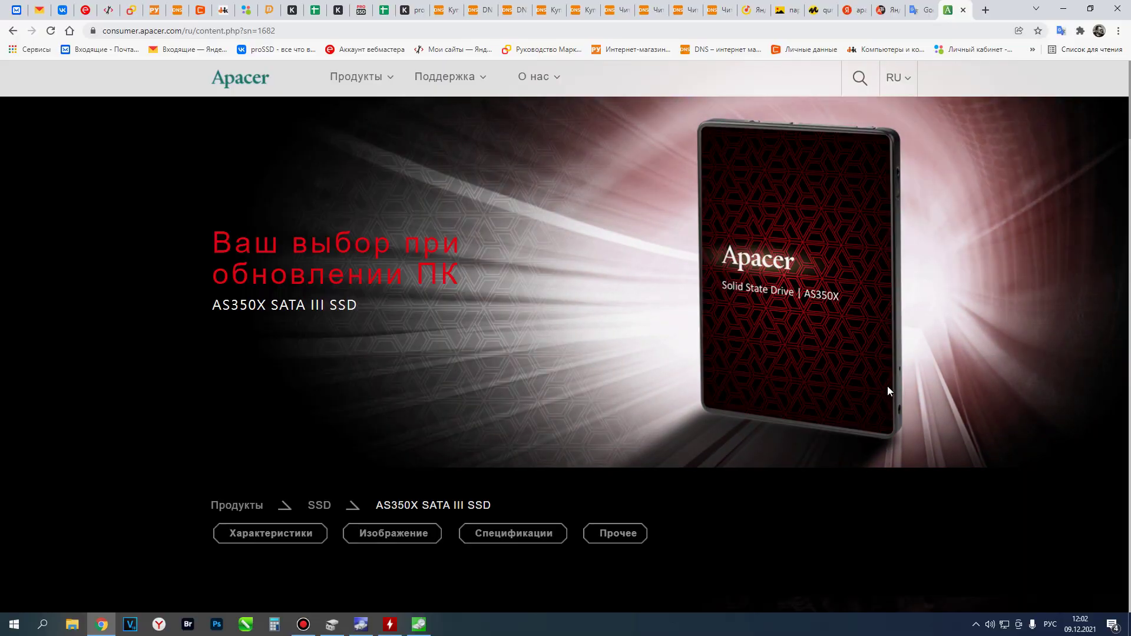
Step: In Chrome, read through Apacer's AS350X SATA III SSD product page, from the feature descriptions to the specification table and downloads
scroll(539, 278, down, 2)
scroll(538, 284, up, 2)
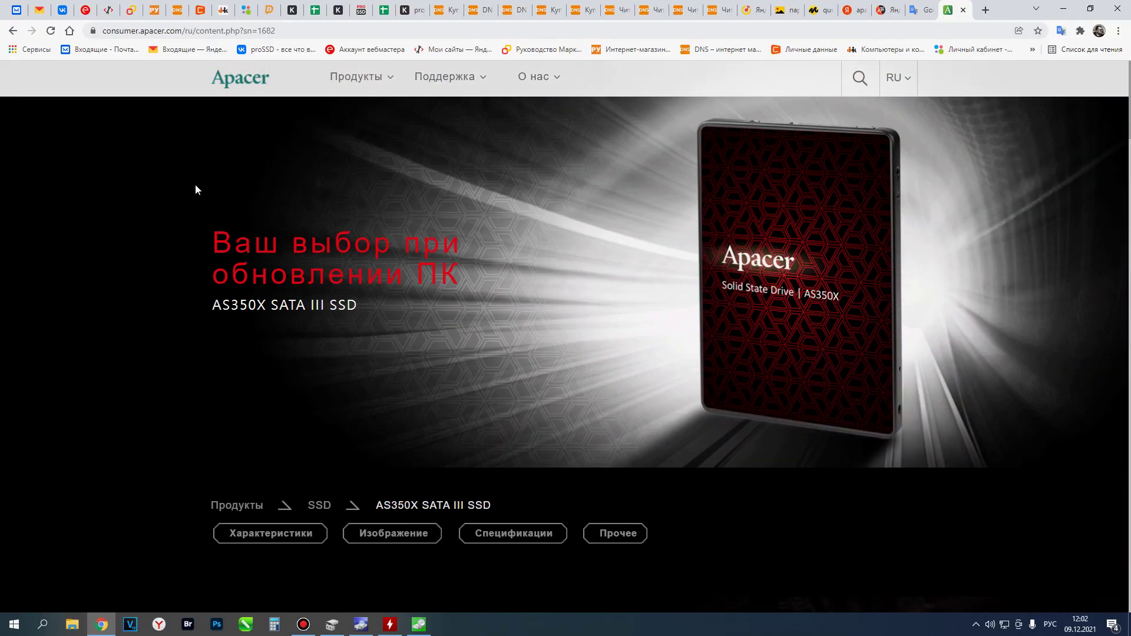
scroll(371, 298, down, 6)
scroll(416, 278, down, 1)
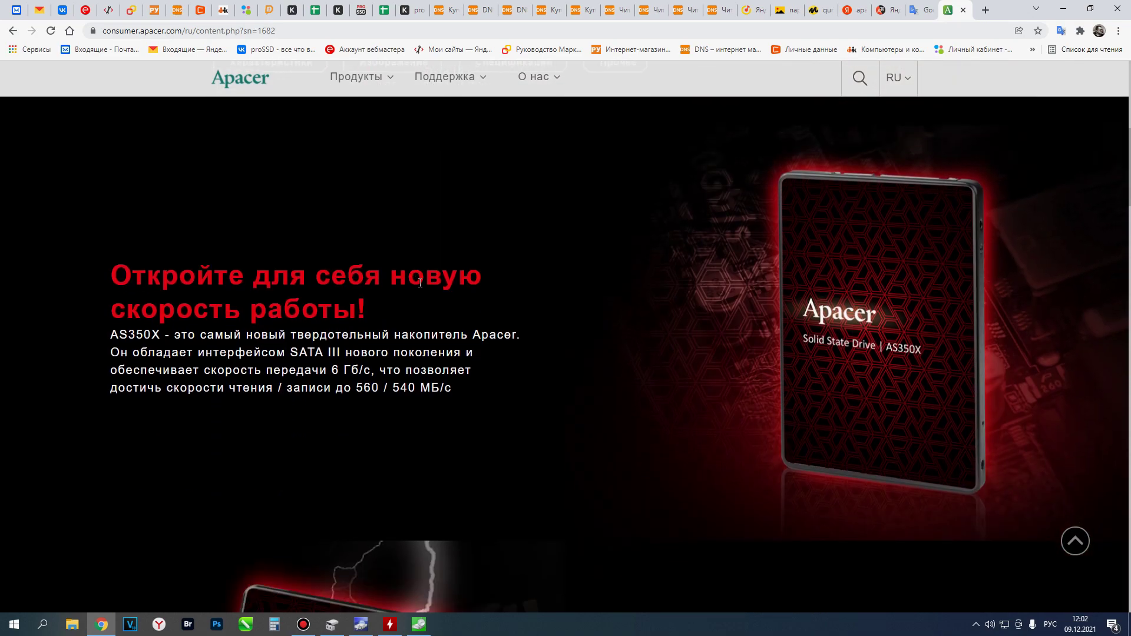
scroll(456, 290, down, 7)
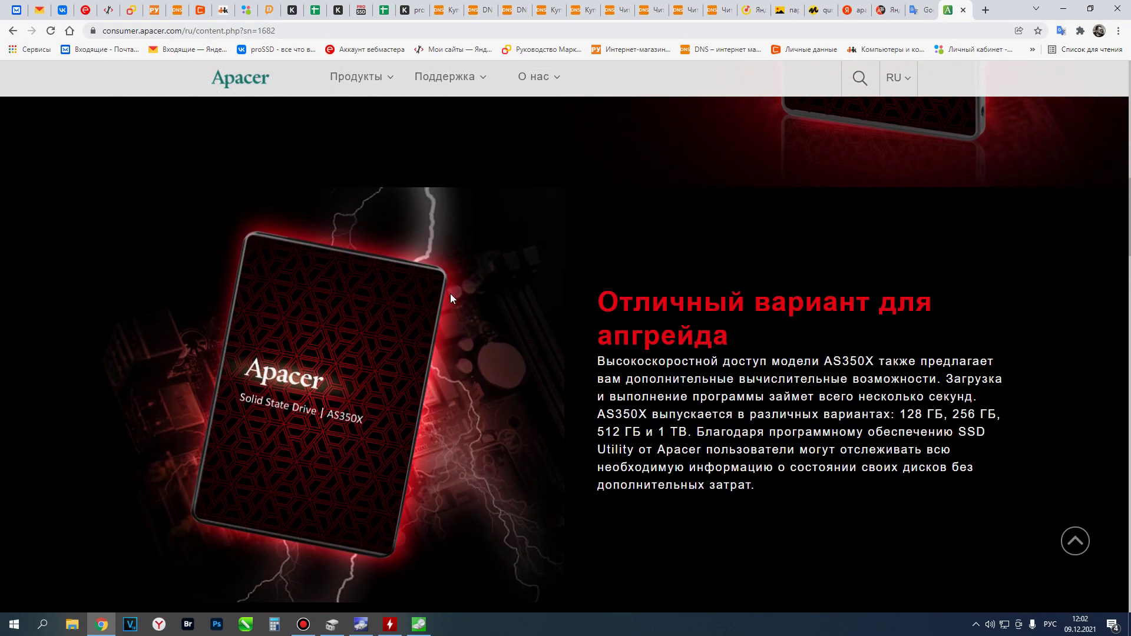
scroll(450, 297, down, 5)
scroll(450, 301, down, 2)
scroll(457, 294, down, 4)
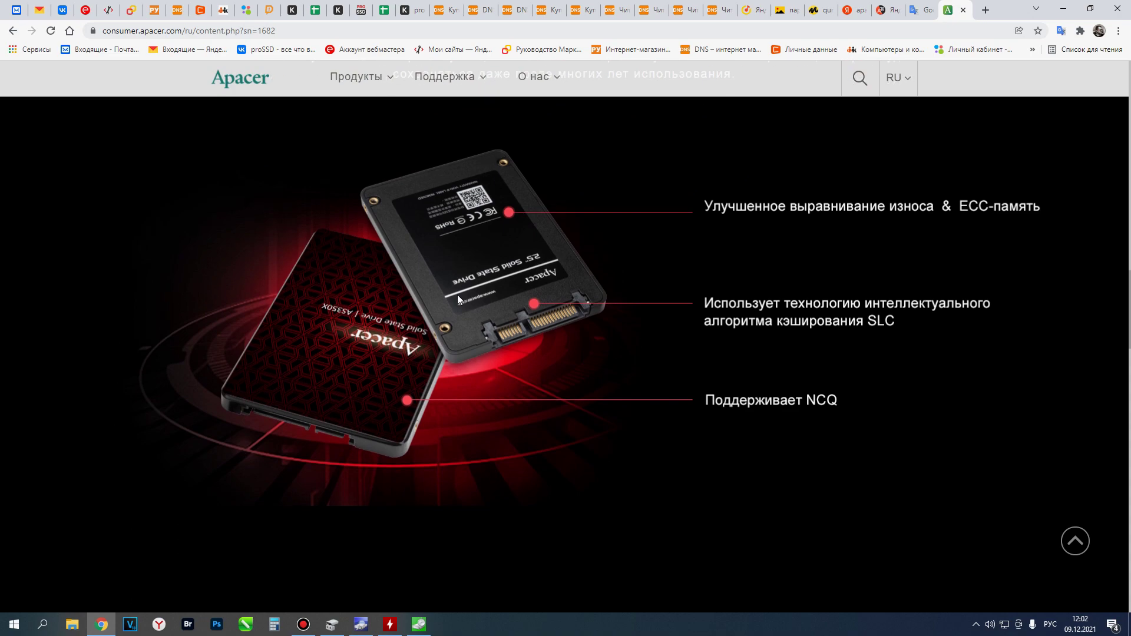
scroll(458, 298, down, 14)
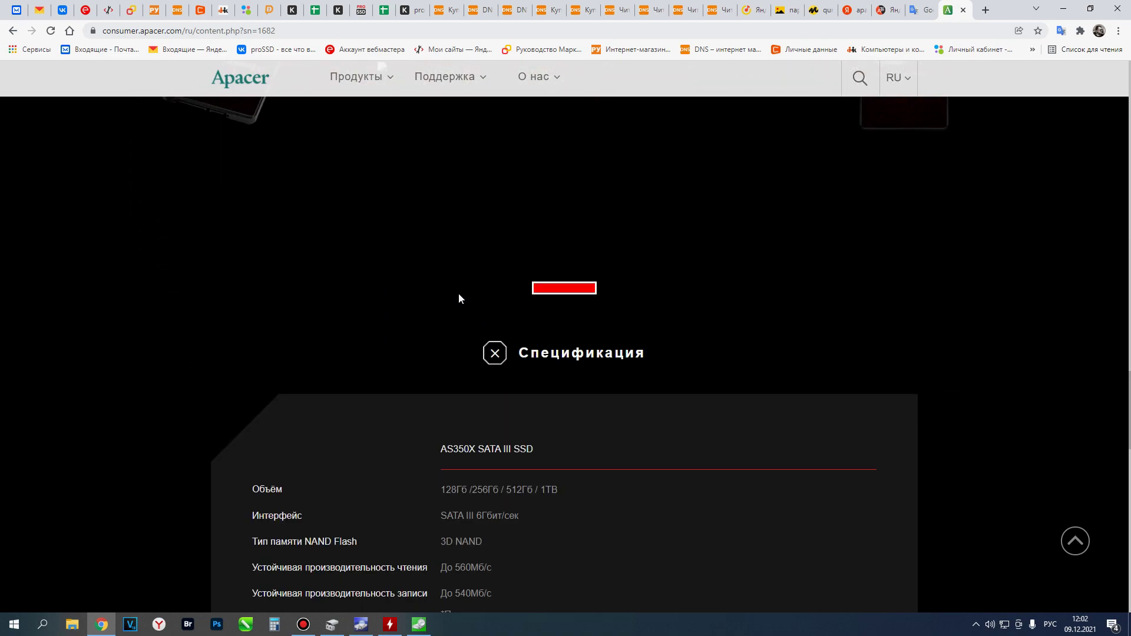
scroll(453, 301, down, 3)
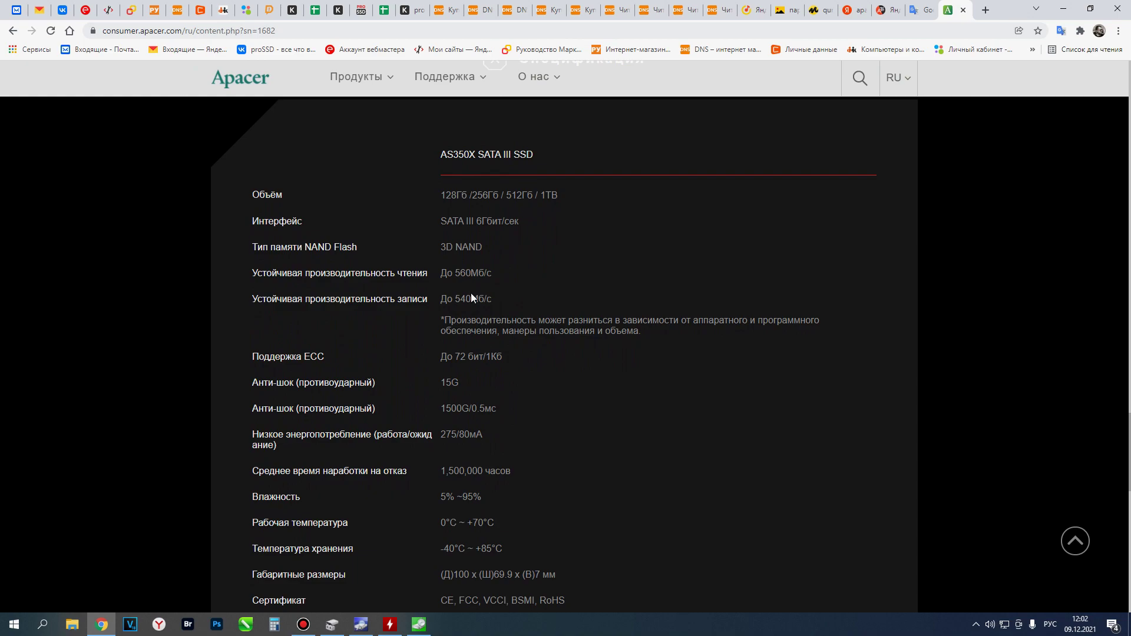
scroll(473, 301, down, 5)
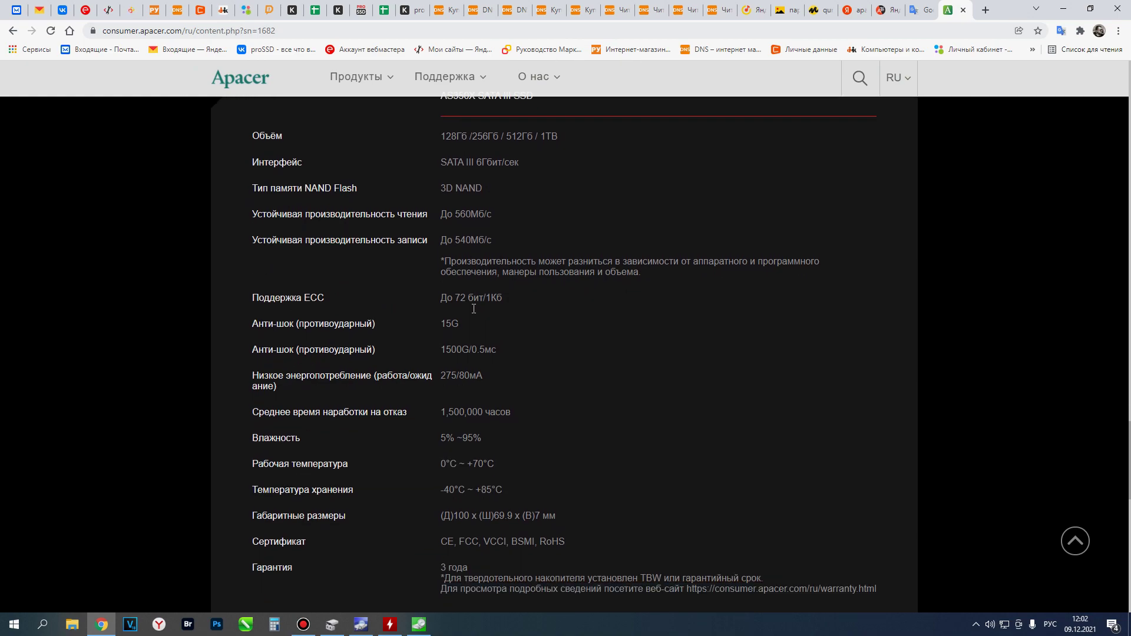
scroll(476, 302, down, 5)
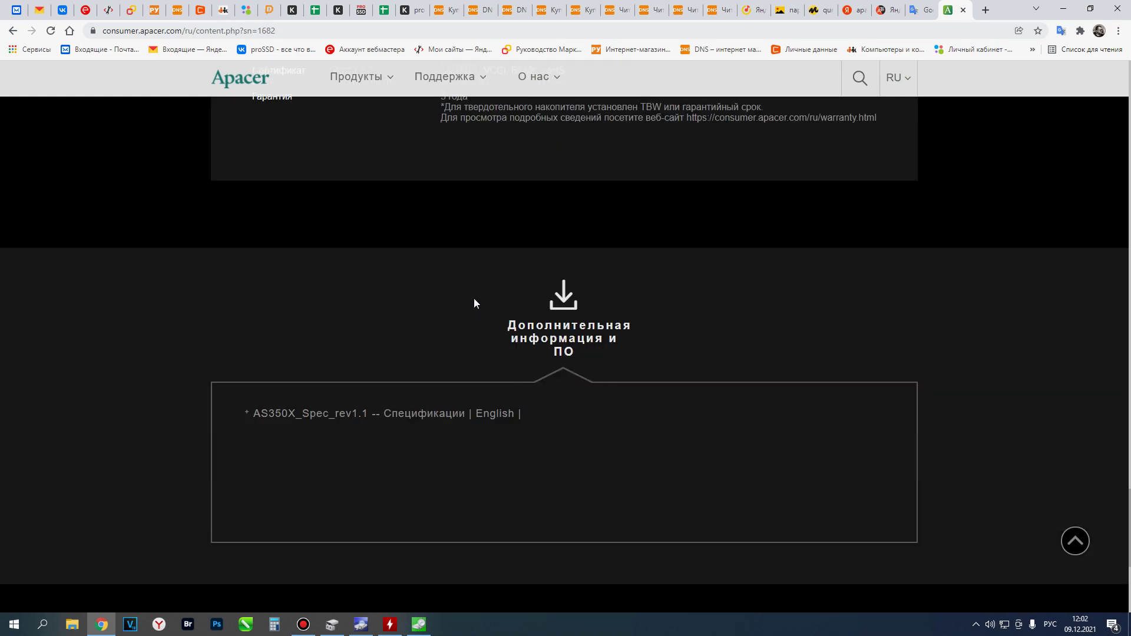
Step: Open the English AS350X_Spec_rev1.1 specification document and read through it
click(452, 415)
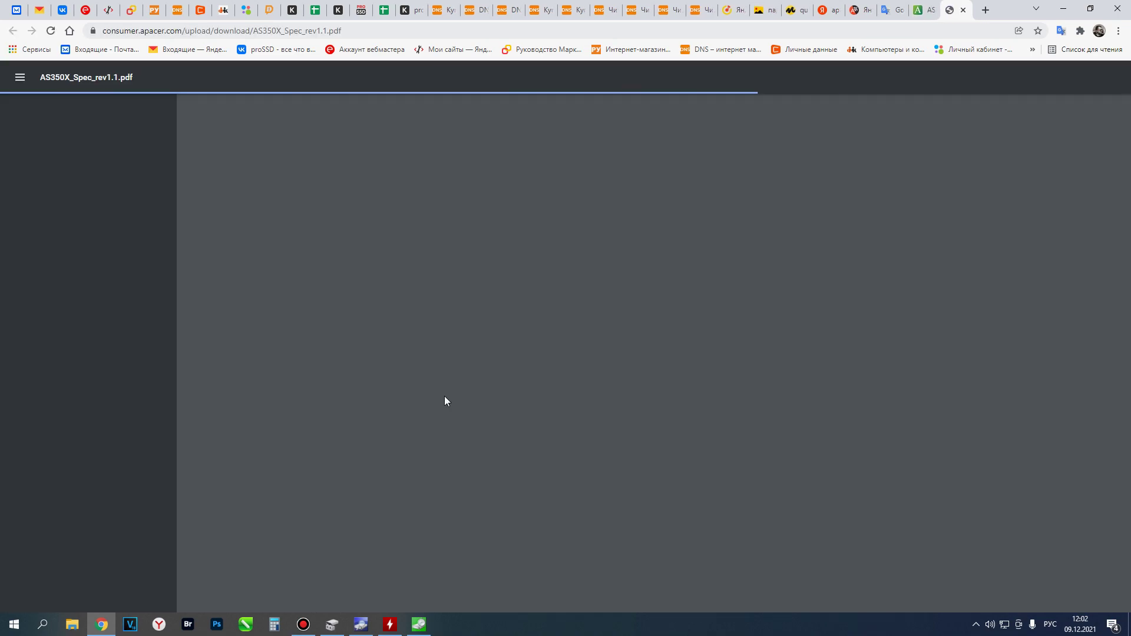
scroll(445, 396, down, 7)
scroll(496, 371, down, 6)
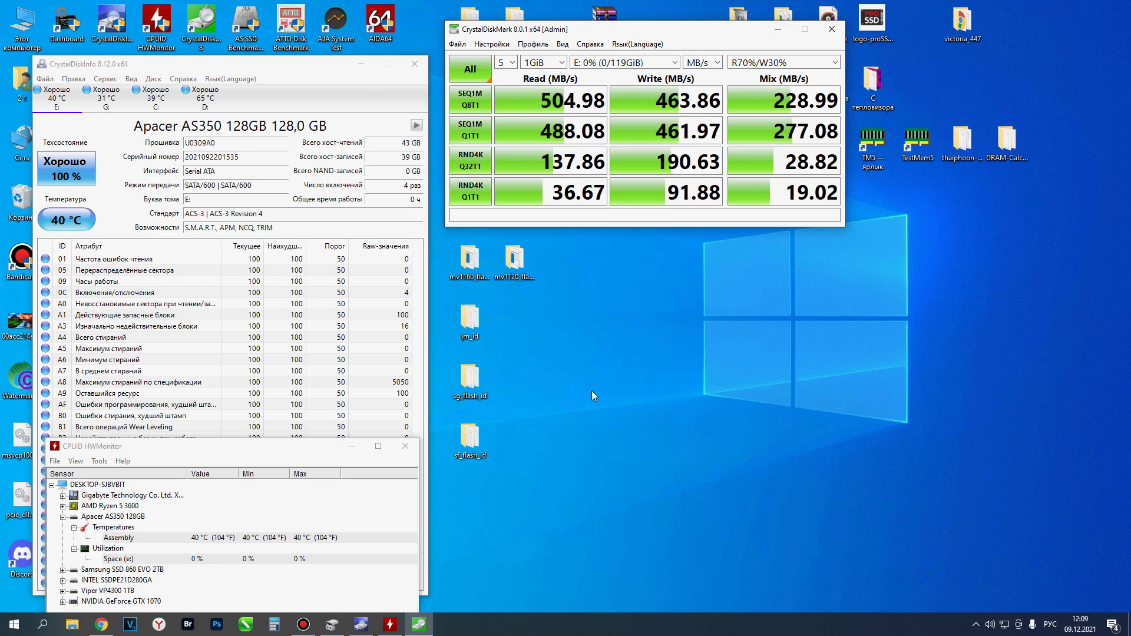
Step: Launch AS SSD Benchmark, place it below CrystalDiskMark and run the 1 GB test on drive E: Apacer AS350 128GB
double_click(246, 27)
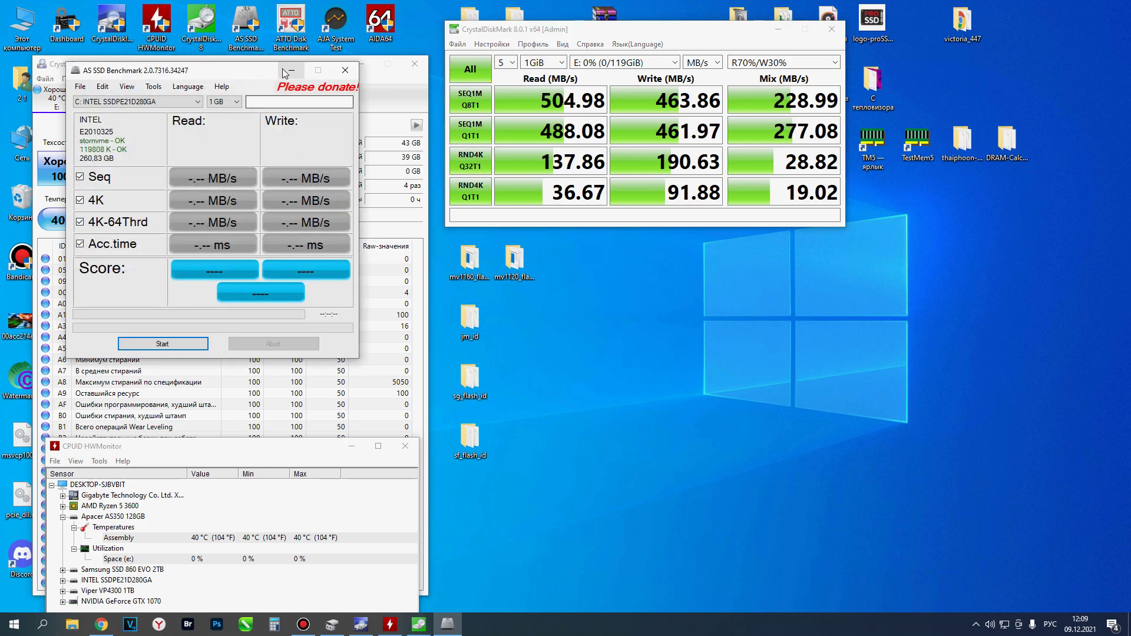
drag(266, 71, 642, 252)
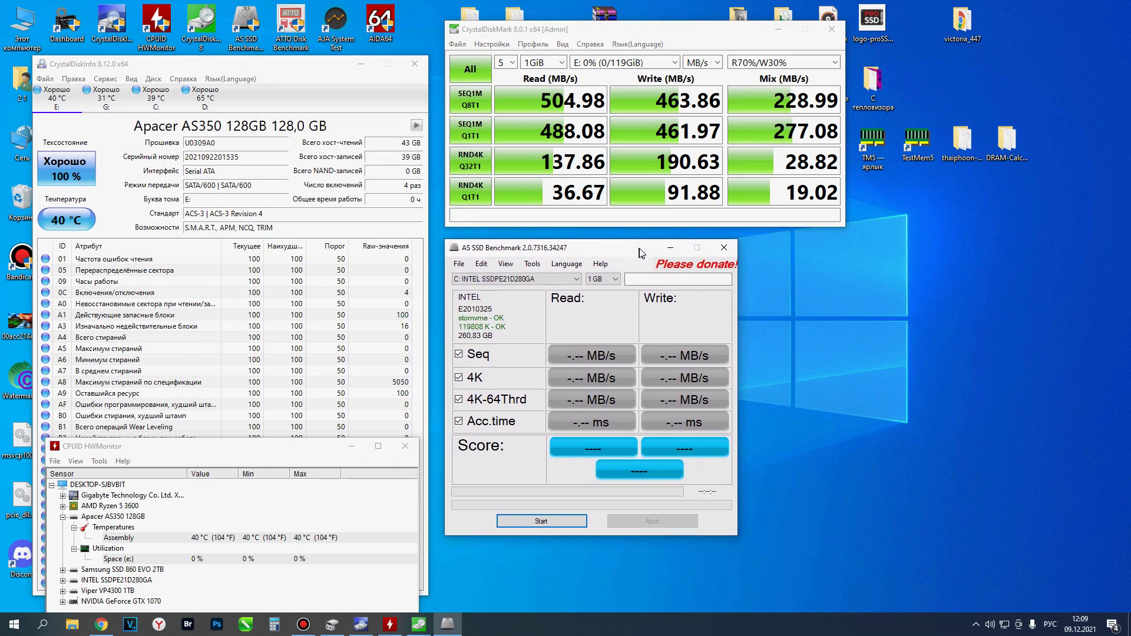
click(536, 278)
click(502, 305)
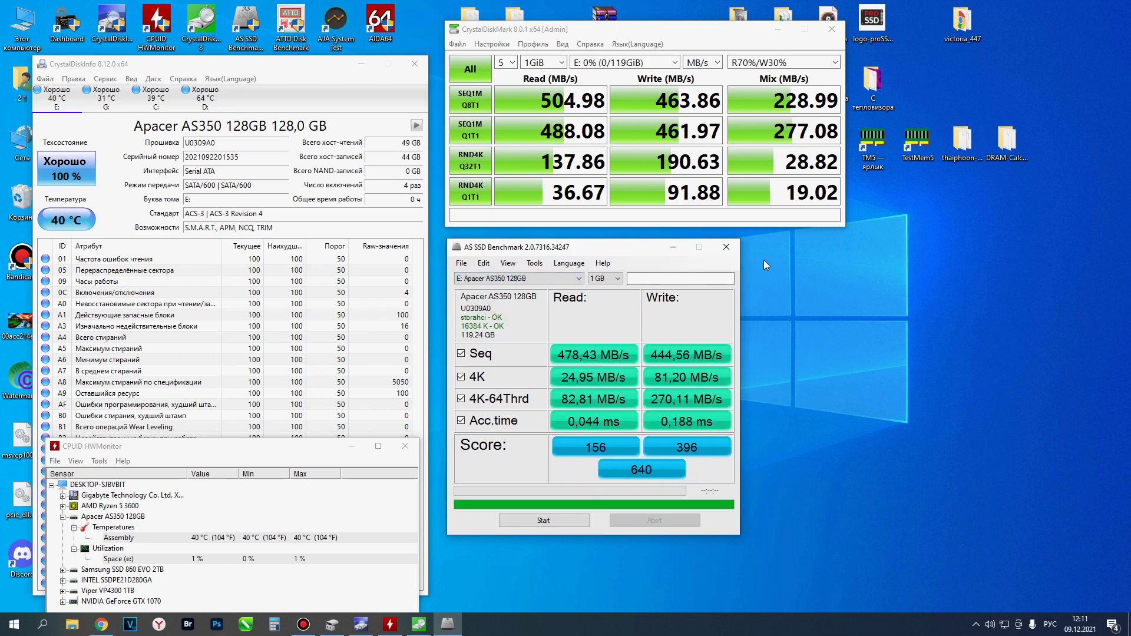
Step: Launch ATTO Disk Benchmark, place it beside the other benchmarks and test drive (E:) Новый том with a 256 MB file
double_click(291, 25)
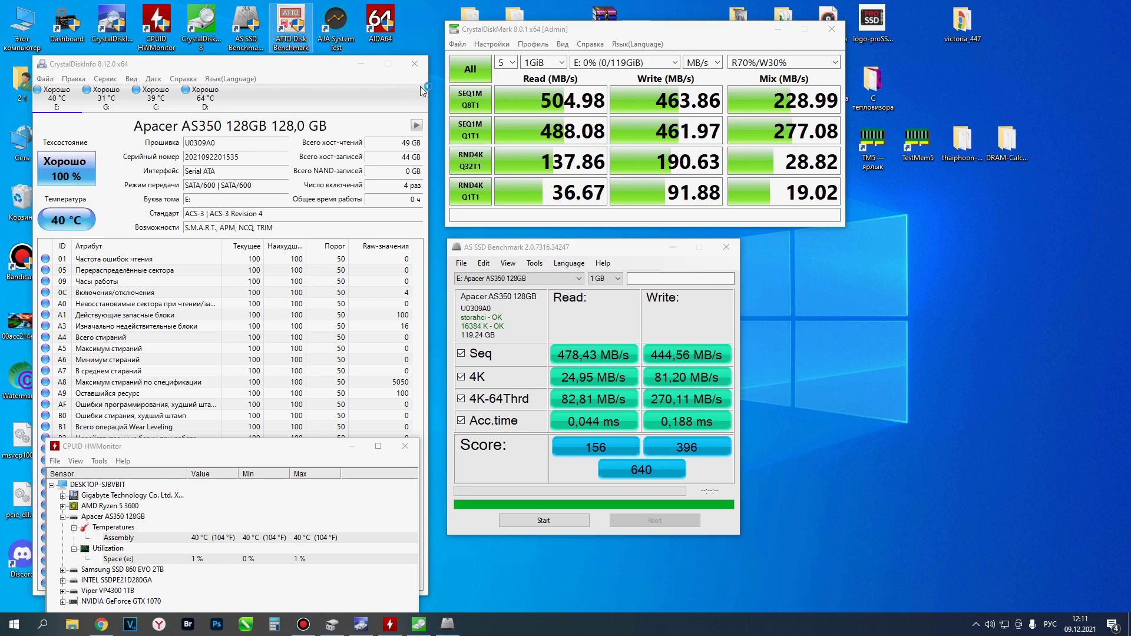
drag(563, 128, 928, 77)
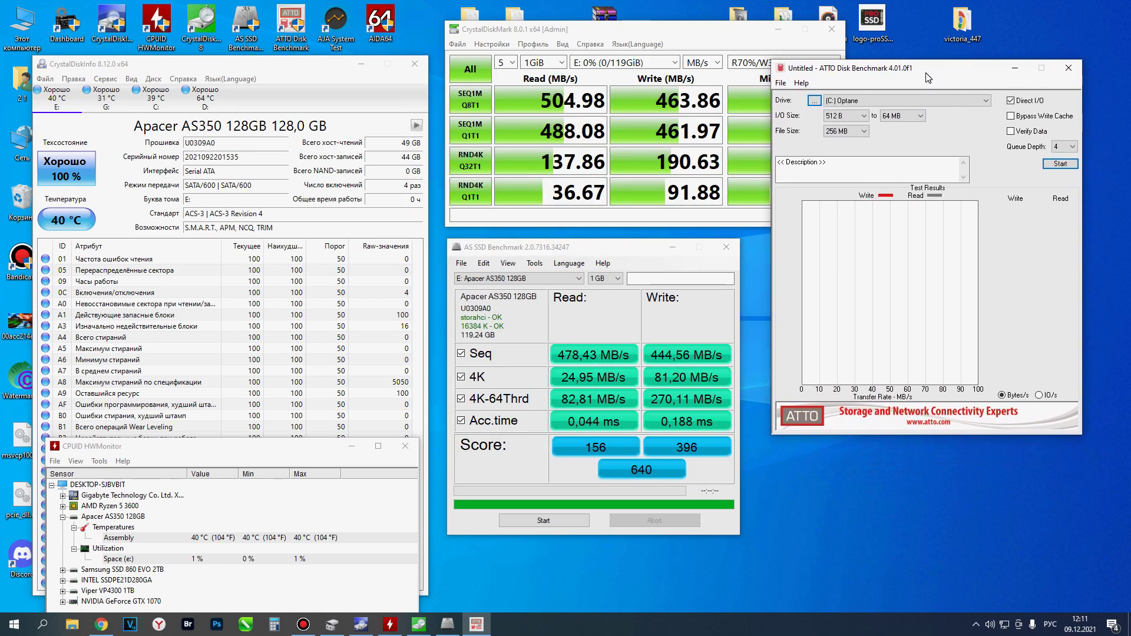
click(901, 101)
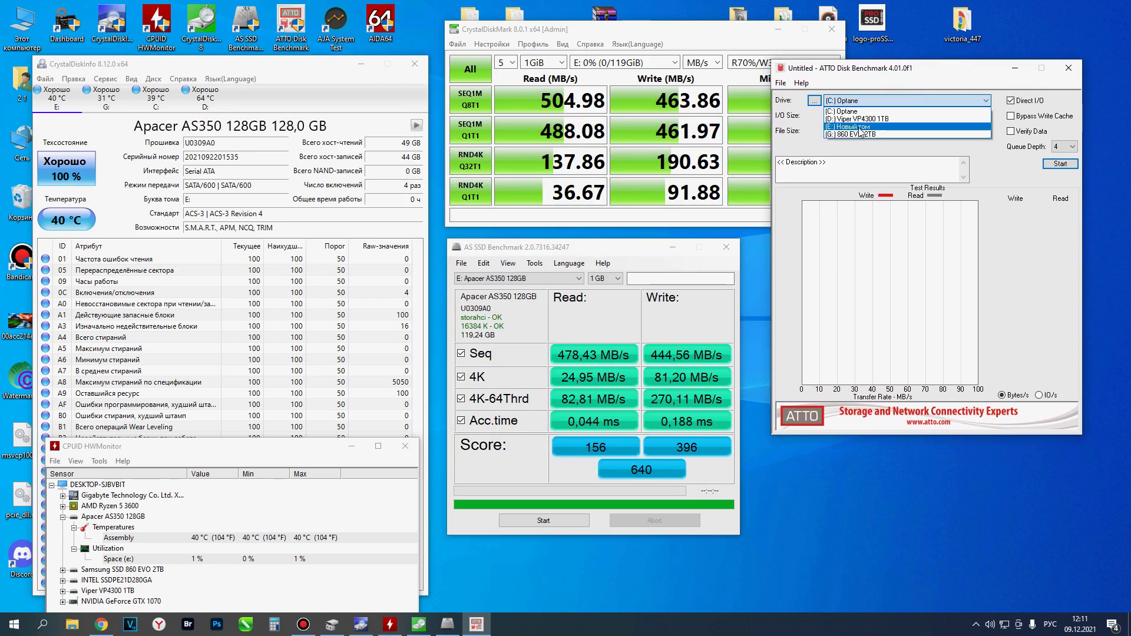
click(860, 127)
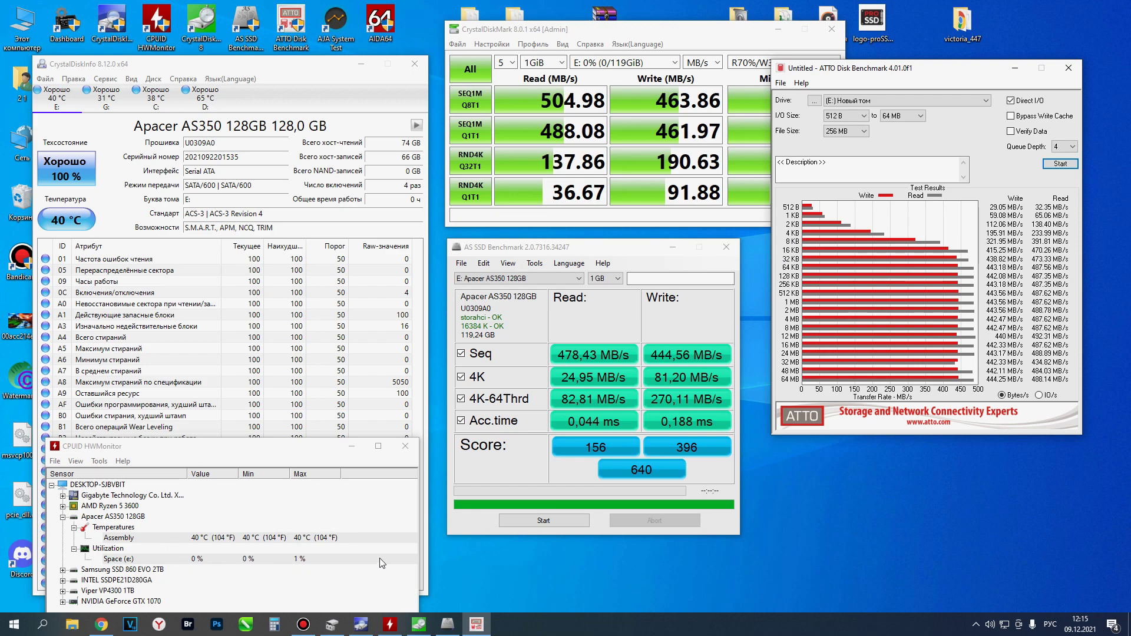
Step: Run the AJA System Test with Новый том E:/ as target disk and a 1 GB test file, and close the program
double_click(354, 35)
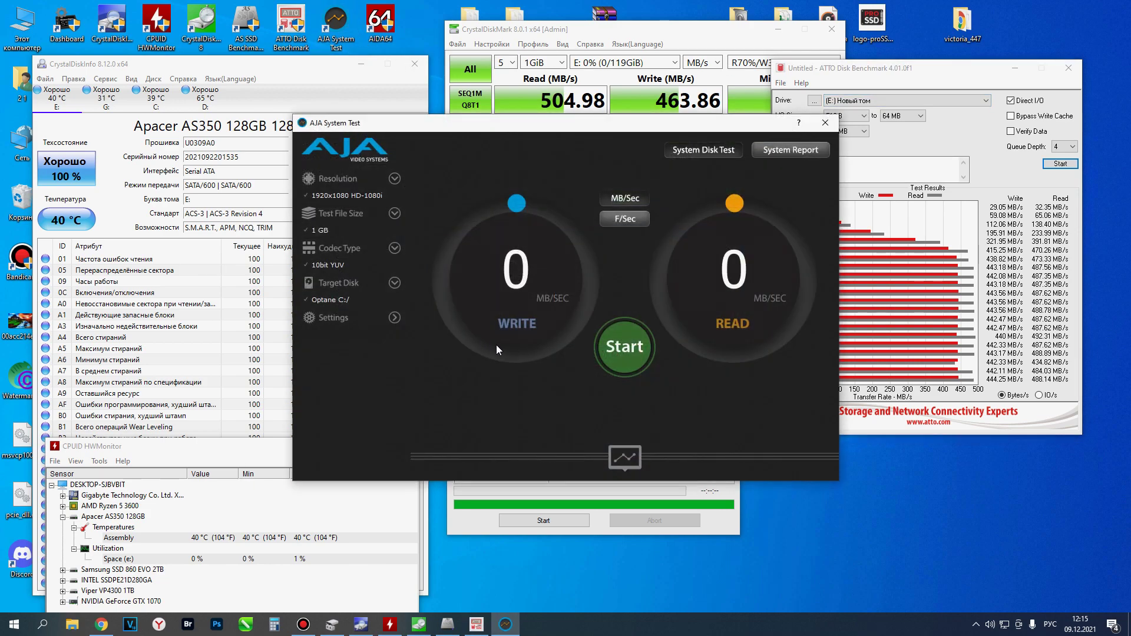
click(368, 282)
click(345, 319)
click(613, 344)
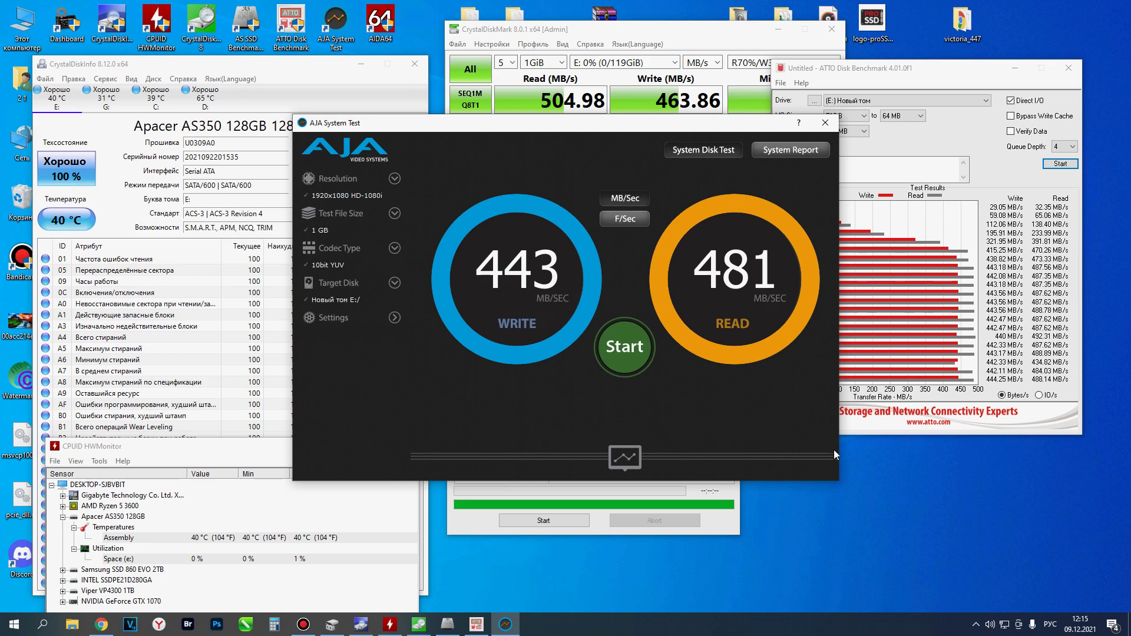
click(826, 122)
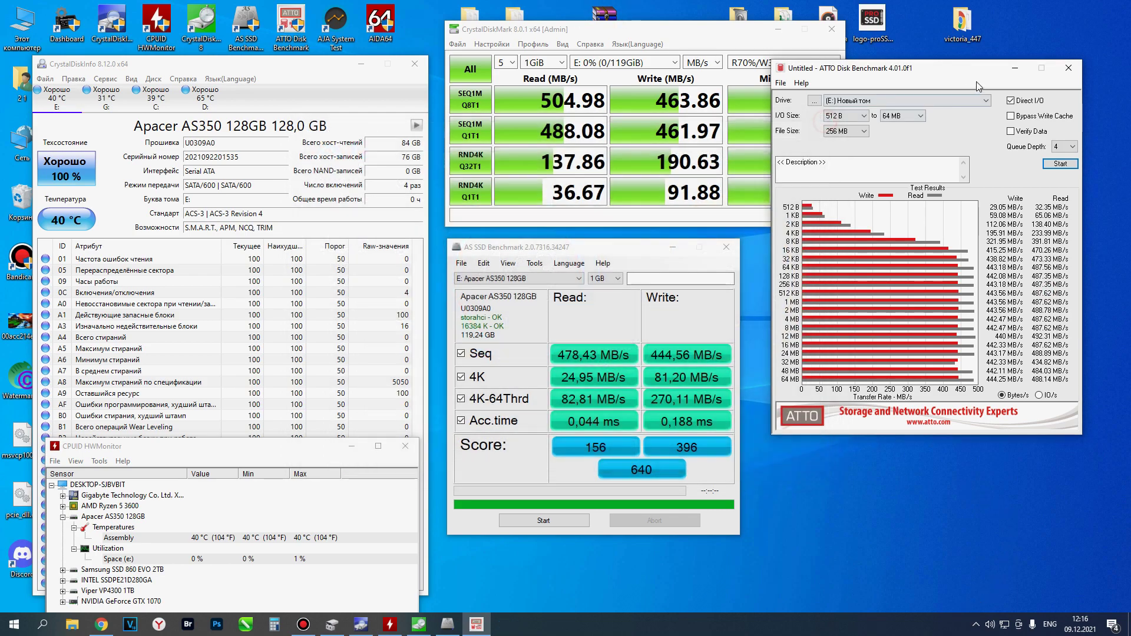
Step: Minimize the ATTO Disk Benchmark, AS SSD Benchmark and CrystalDiskMark windows
click(1068, 68)
click(672, 247)
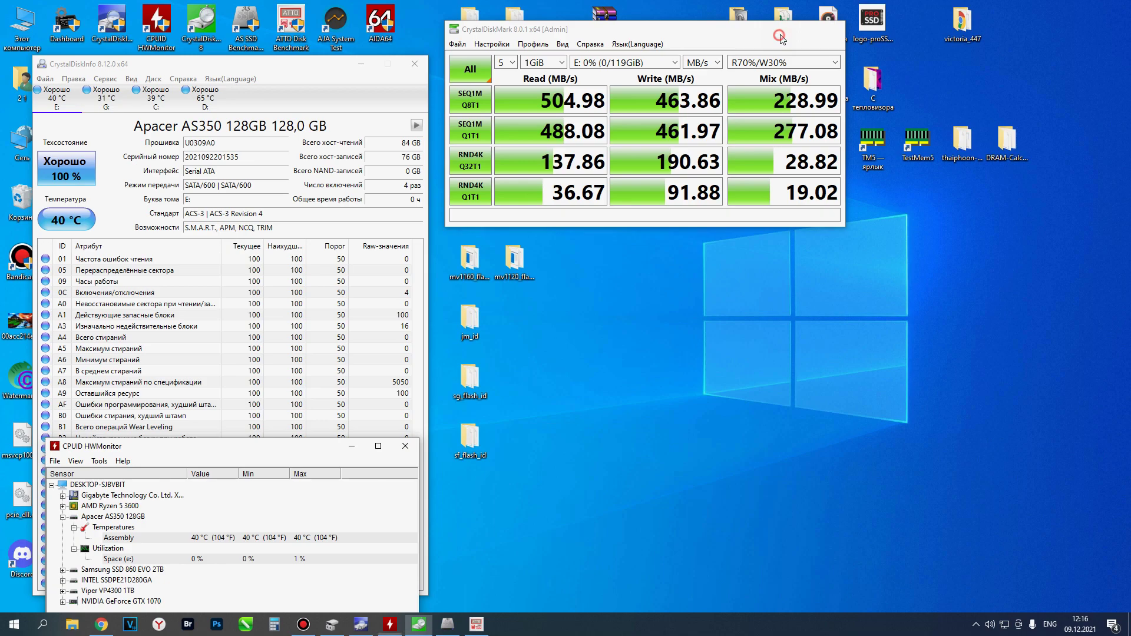
click(778, 29)
Step: Open drive Новый том (E:) from Этот компьютер, keeping the window clear of the monitoring tools, and show the drive's properties
double_click(34, 26)
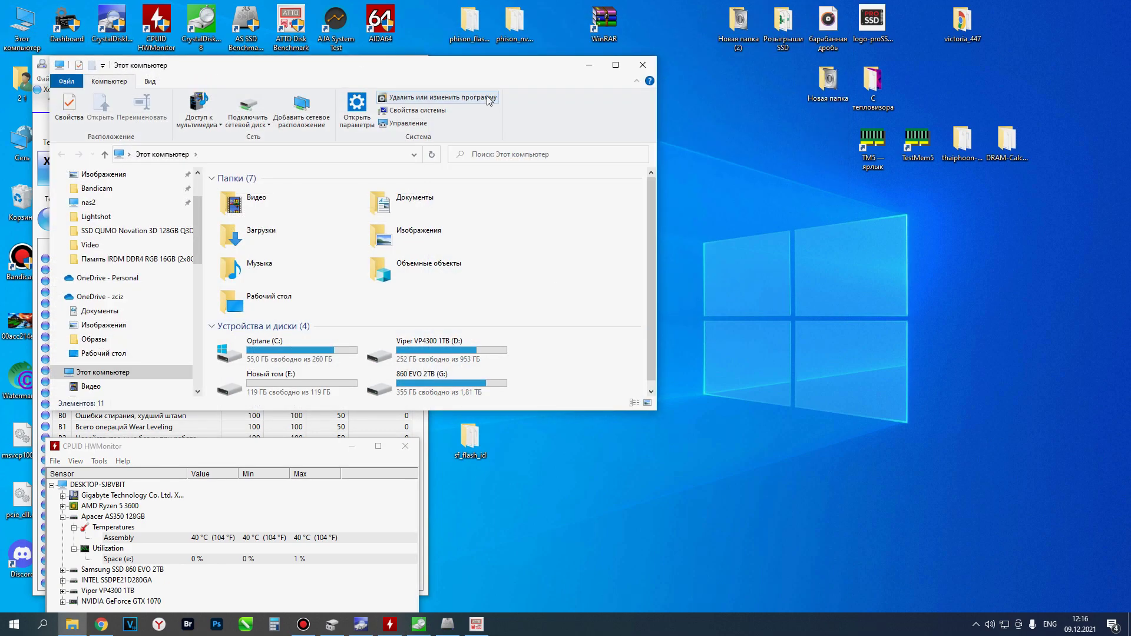
drag(477, 77, 881, 258)
double_click(666, 560)
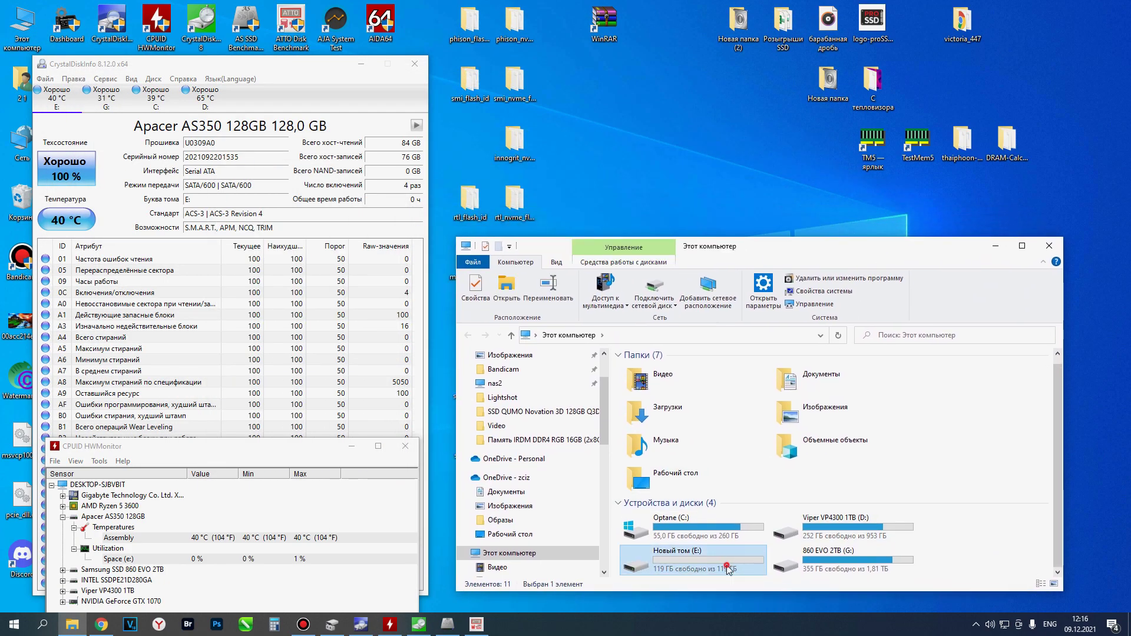
right_click(751, 453)
click(816, 448)
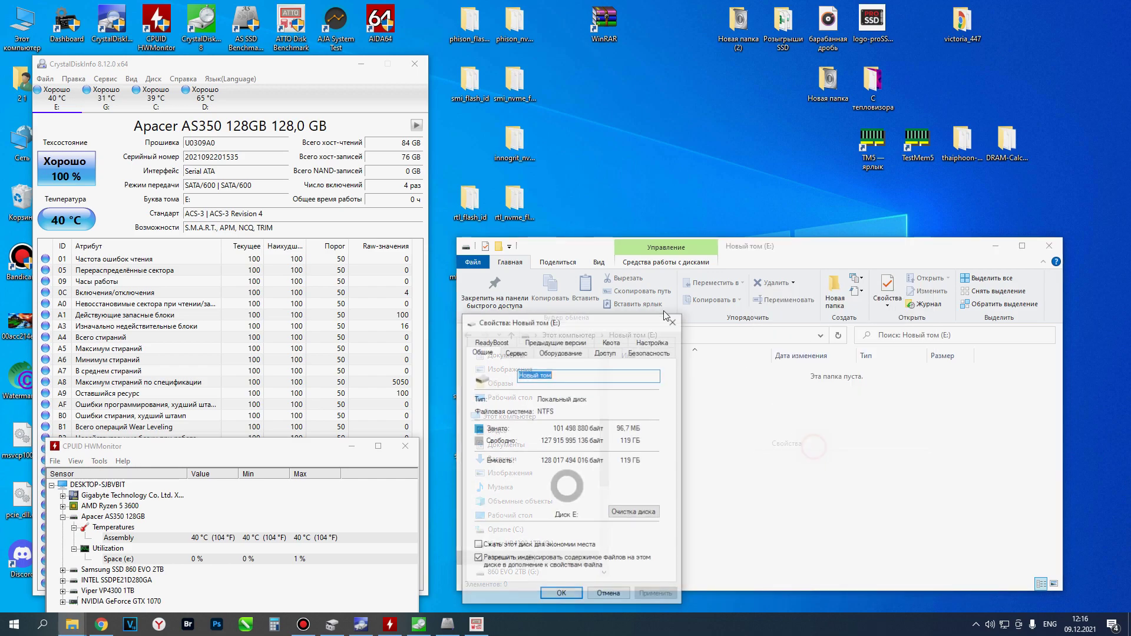
Step: Run the Windows drive optimization on Новый том (E:) from the drive's properties
click(519, 353)
click(588, 463)
click(501, 283)
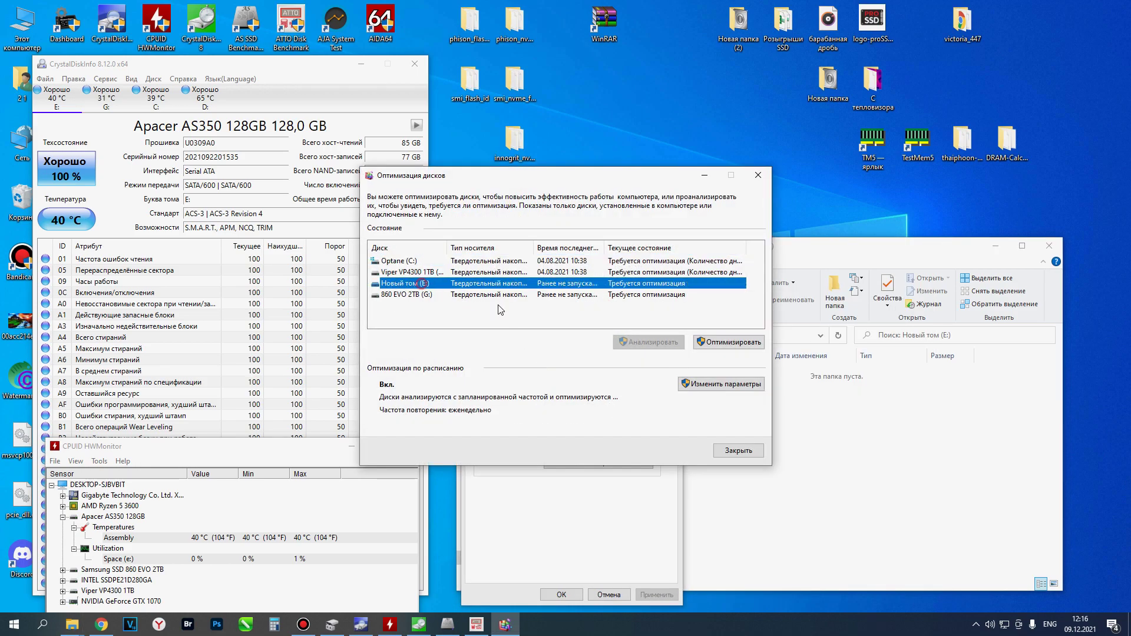
click(722, 343)
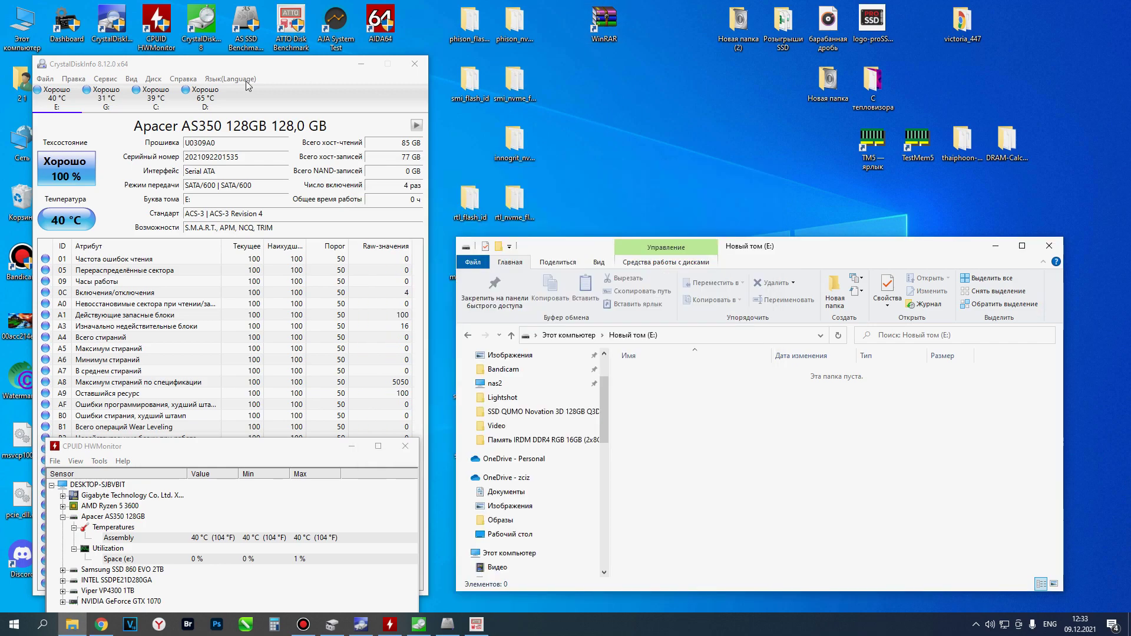
Step: Copy the RENDER-100 folder from Viper VP4300 1TB (D:) to Новый том (E:), placing the copy progress window over the folder's empty area
double_click(22, 24)
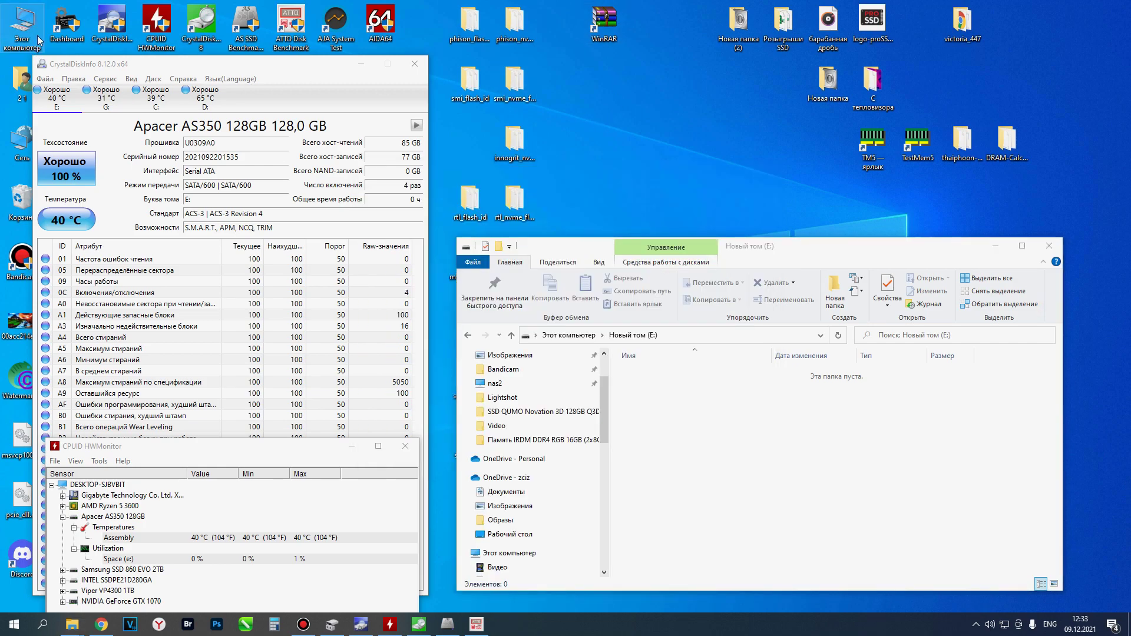
double_click(857, 556)
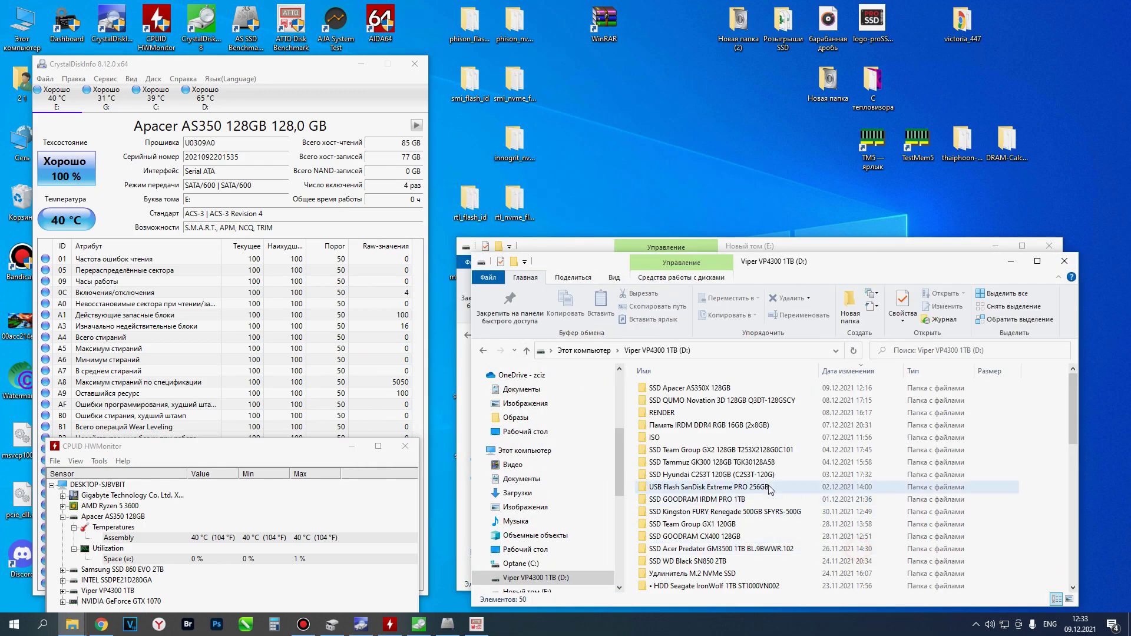
scroll(693, 560, down, 10)
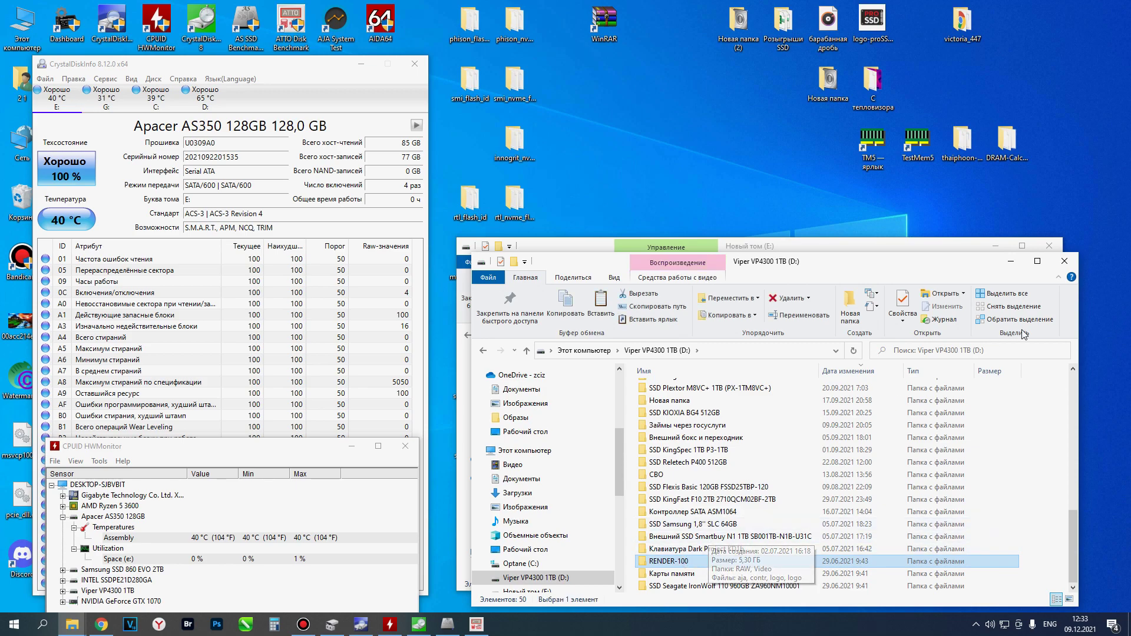
click(1064, 261)
key(ctrl+v)
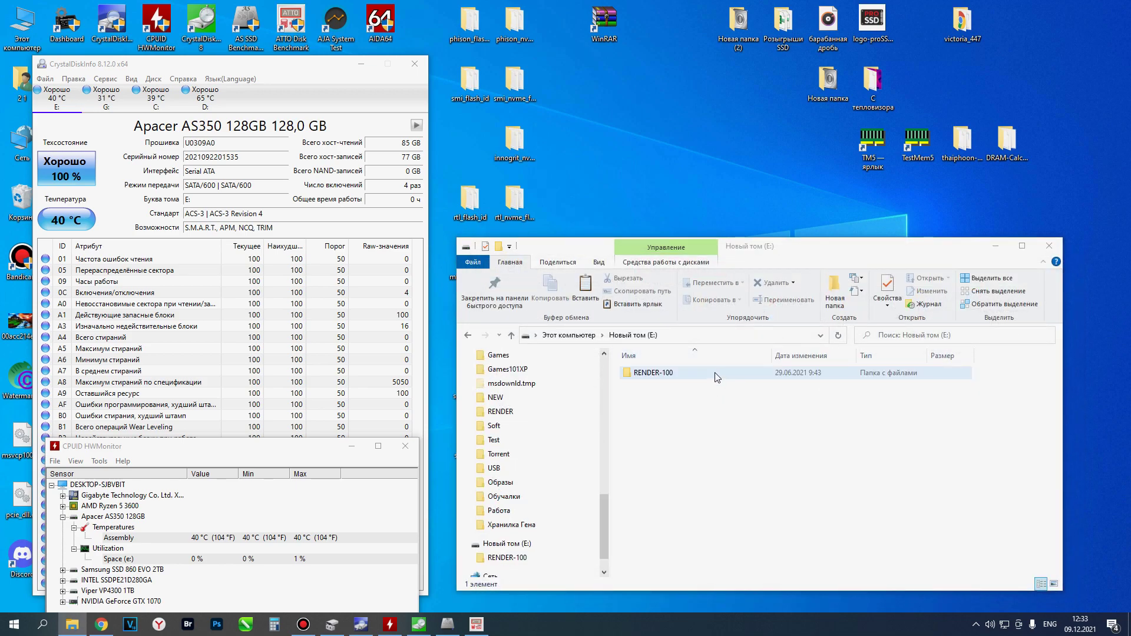
drag(306, 157, 923, 404)
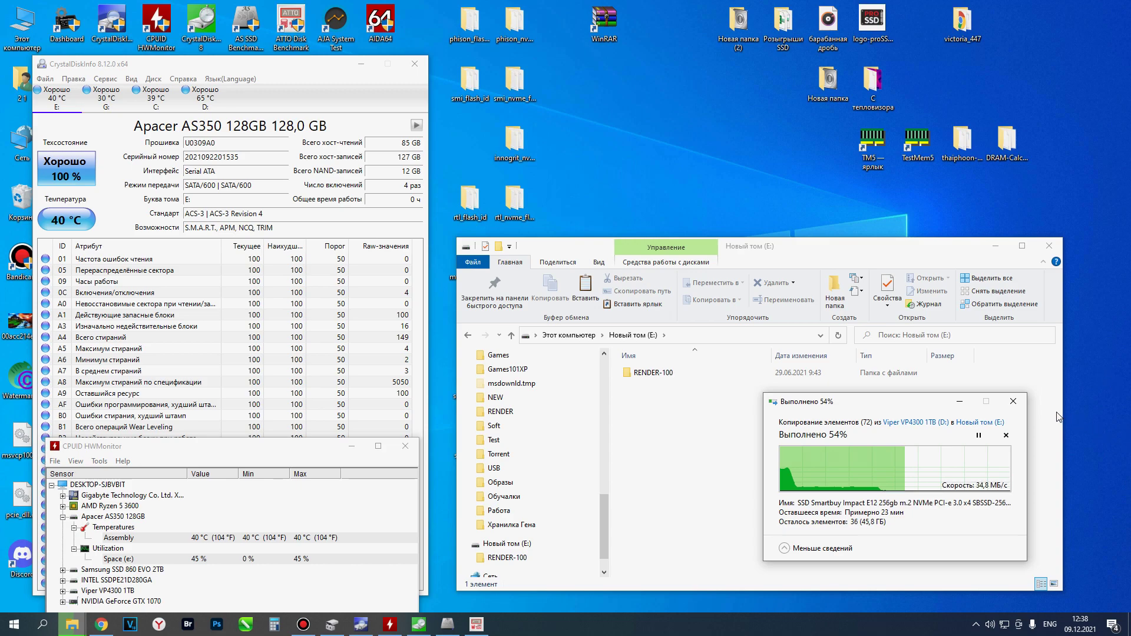
Step: Cancel the running copy and delete the RENDER-100 folder from Новый том (E:)
click(1013, 402)
click(677, 376)
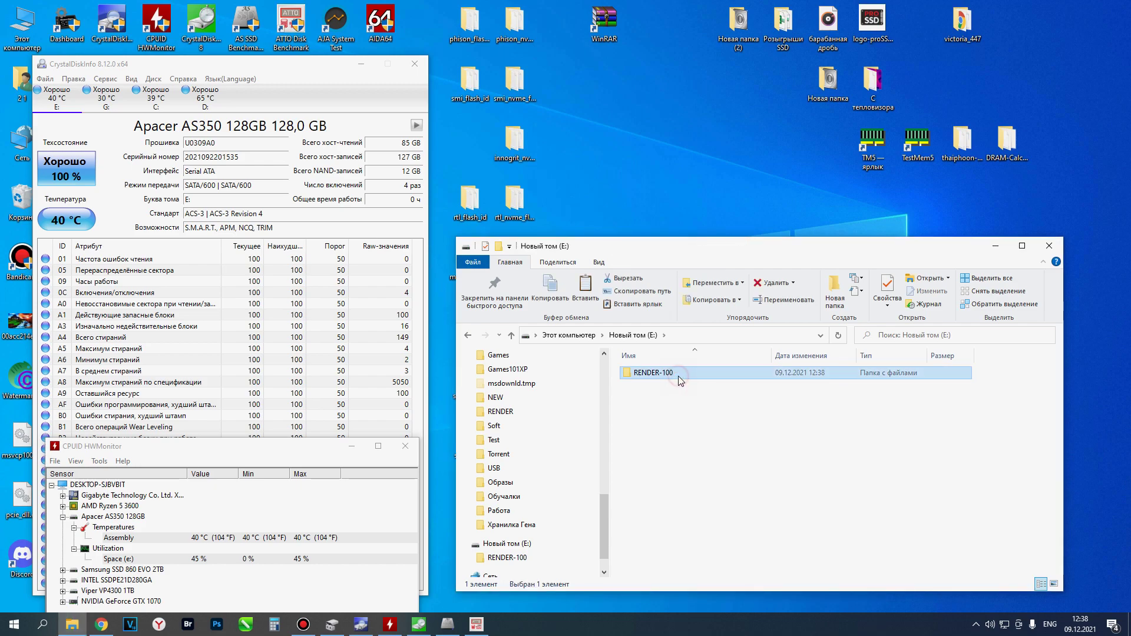
key(Delete)
key(Escape)
key(Delete)
key(Return)
Step: Reopen the properties of Новый том (E:), optimize the drive again, and close the optimization and properties windows
right_click(656, 396)
click(678, 558)
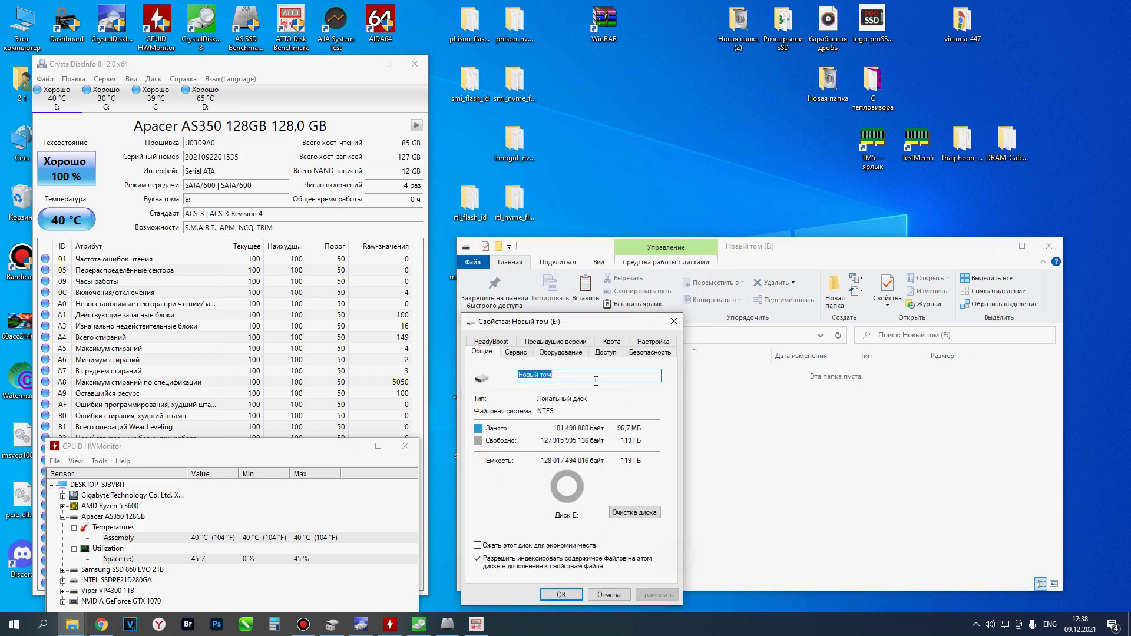
click(516, 351)
click(598, 463)
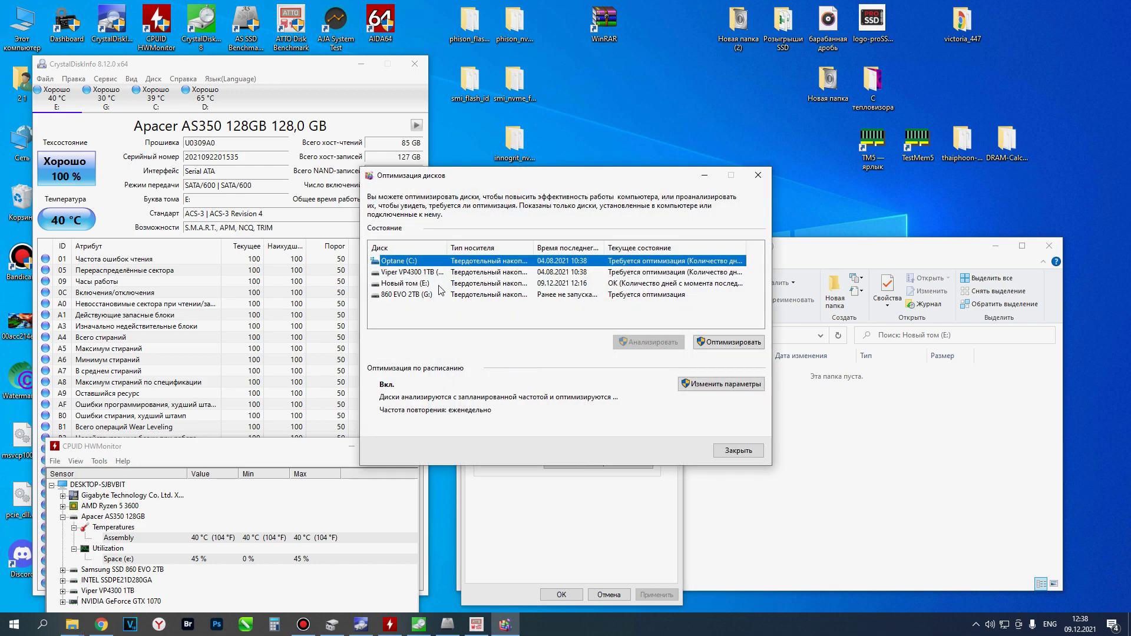
click(438, 284)
click(726, 342)
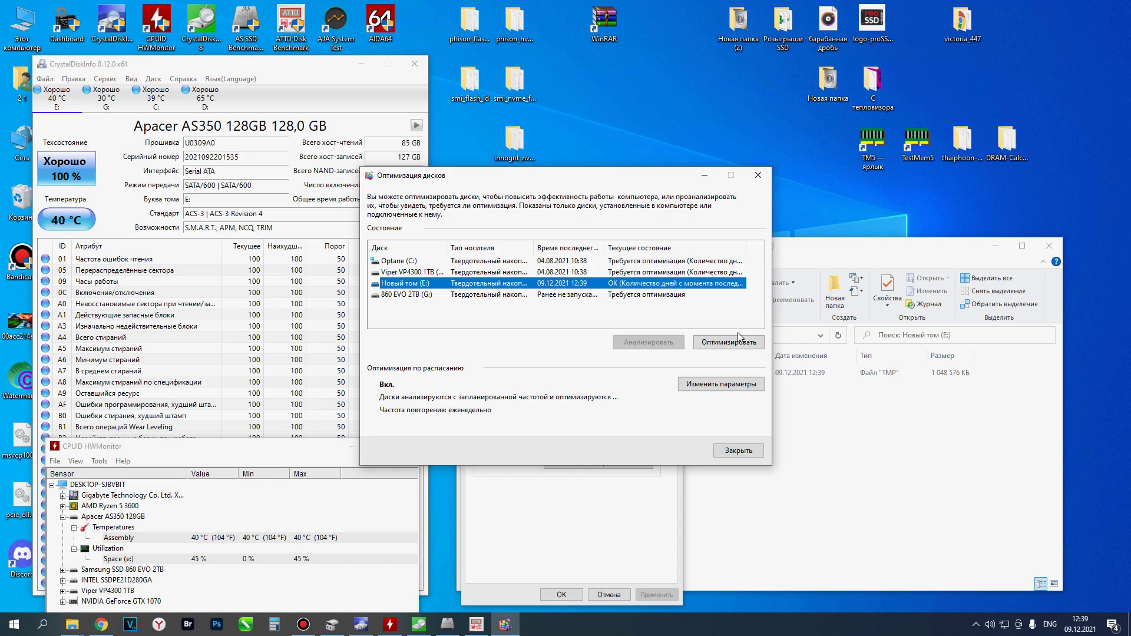
click(758, 175)
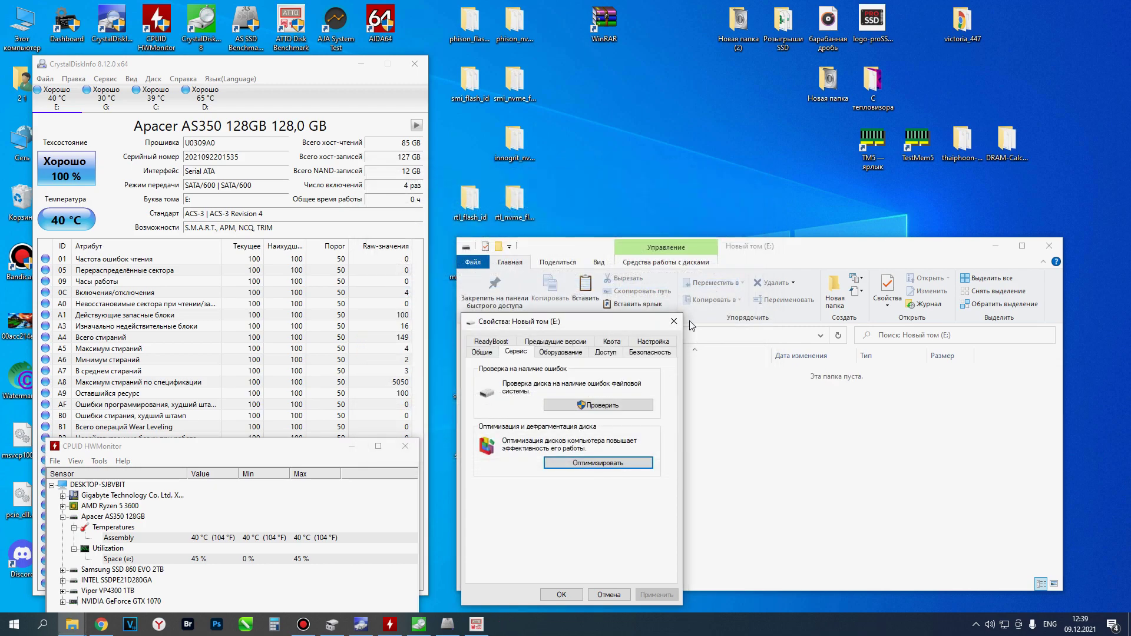
click(673, 323)
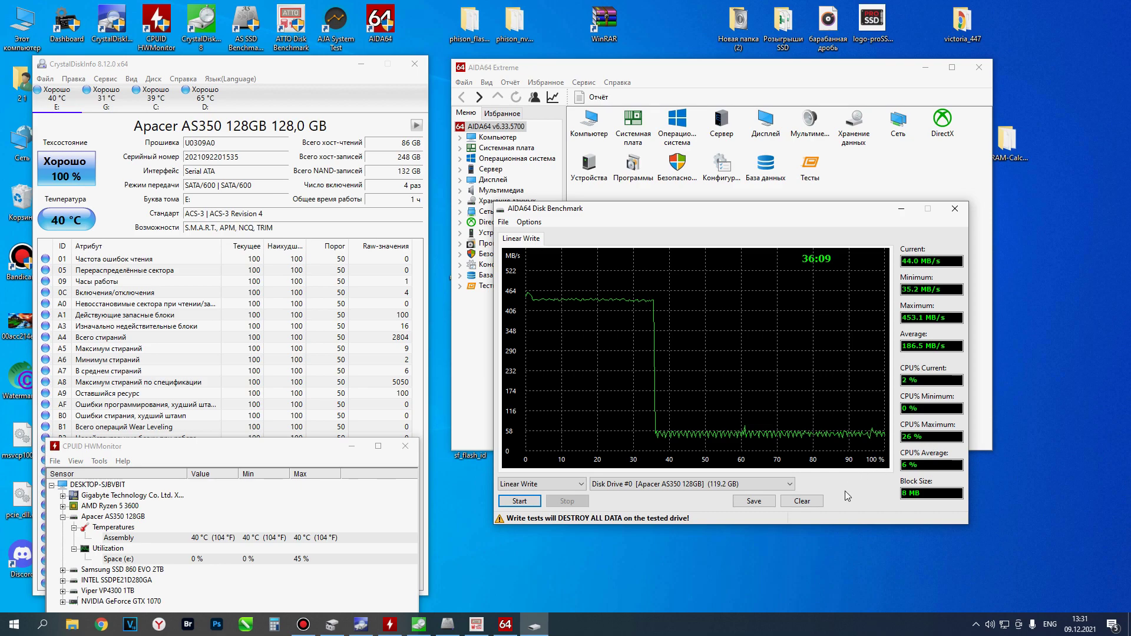
Step: Minimize the AIDA64 Disk Benchmark and AIDA64 windows and launch smi_flash_id_ata from the smi_flash_id desktop folder
click(901, 208)
click(925, 67)
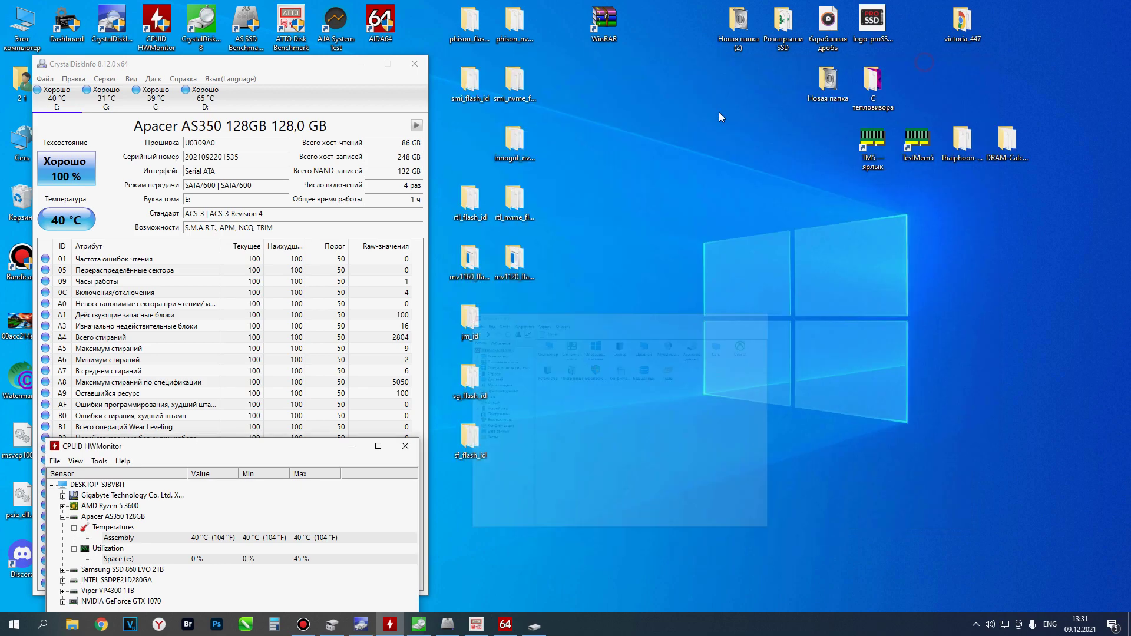
double_click(484, 93)
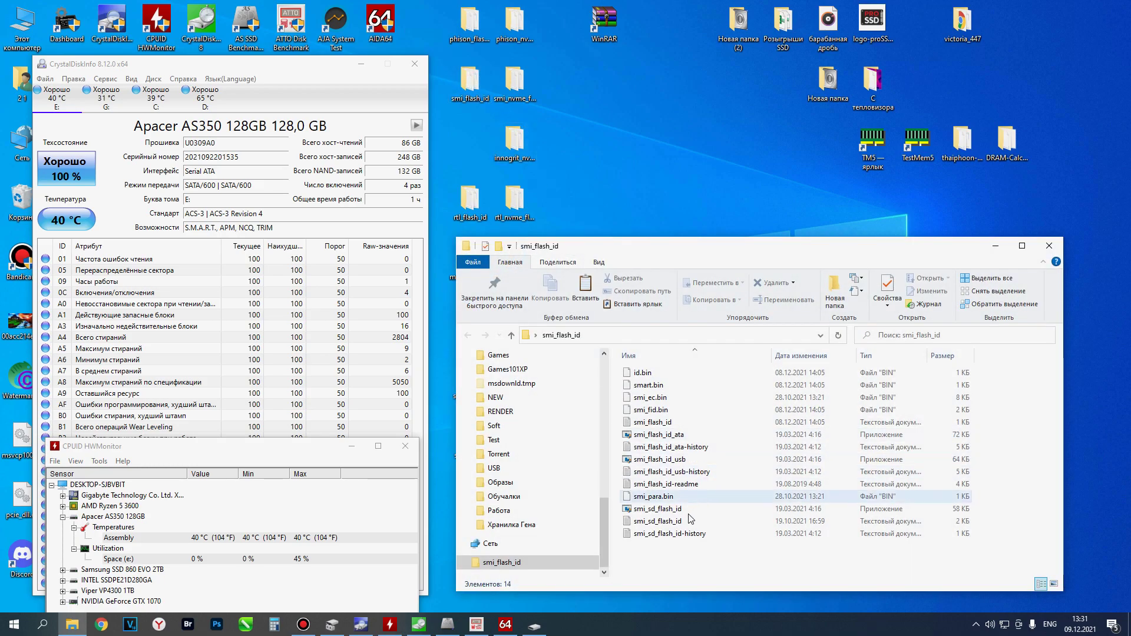
double_click(659, 435)
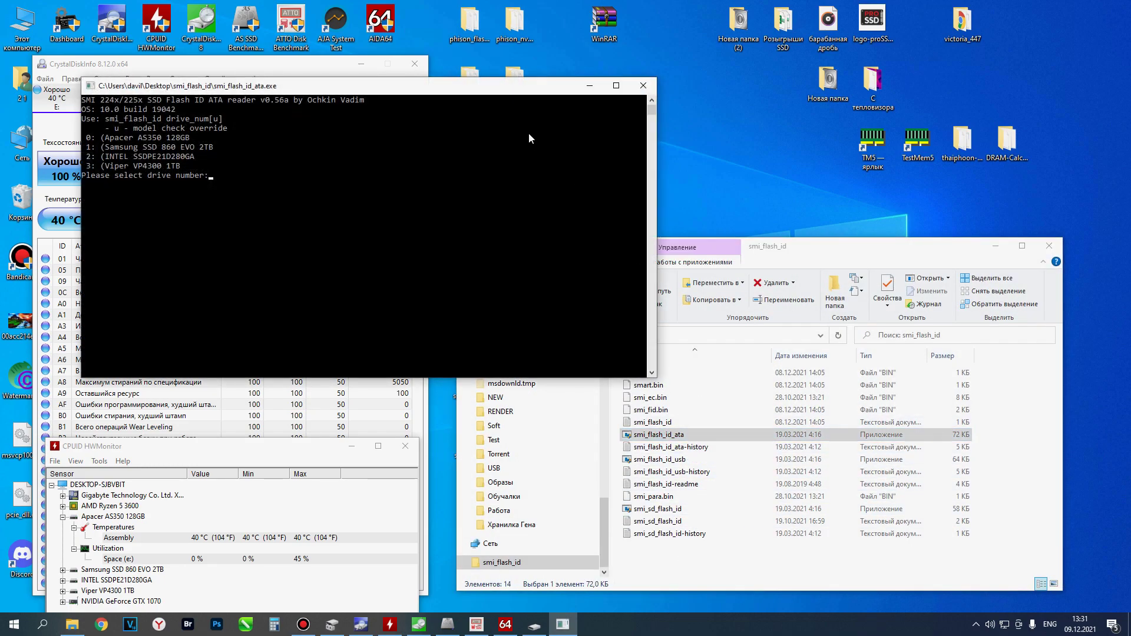
Step: Read the flash ID report for drive 0 (Apacer AS350 128GB), with the console moved clear of the monitoring tools and resized to fit
drag(542, 89, 933, 66)
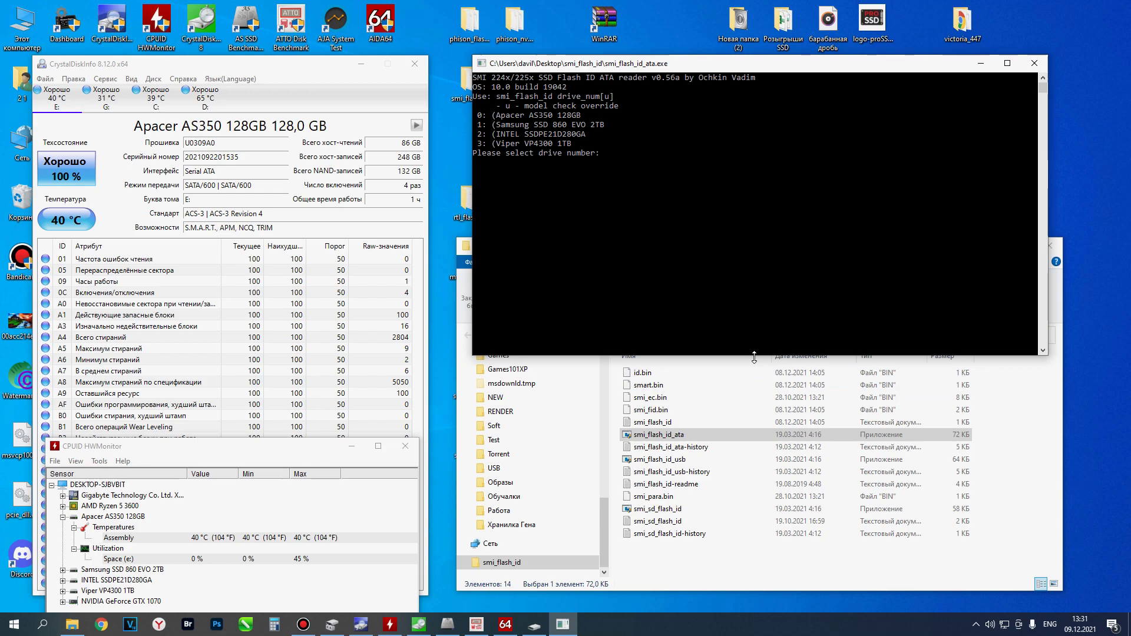
drag(754, 356, 759, 505)
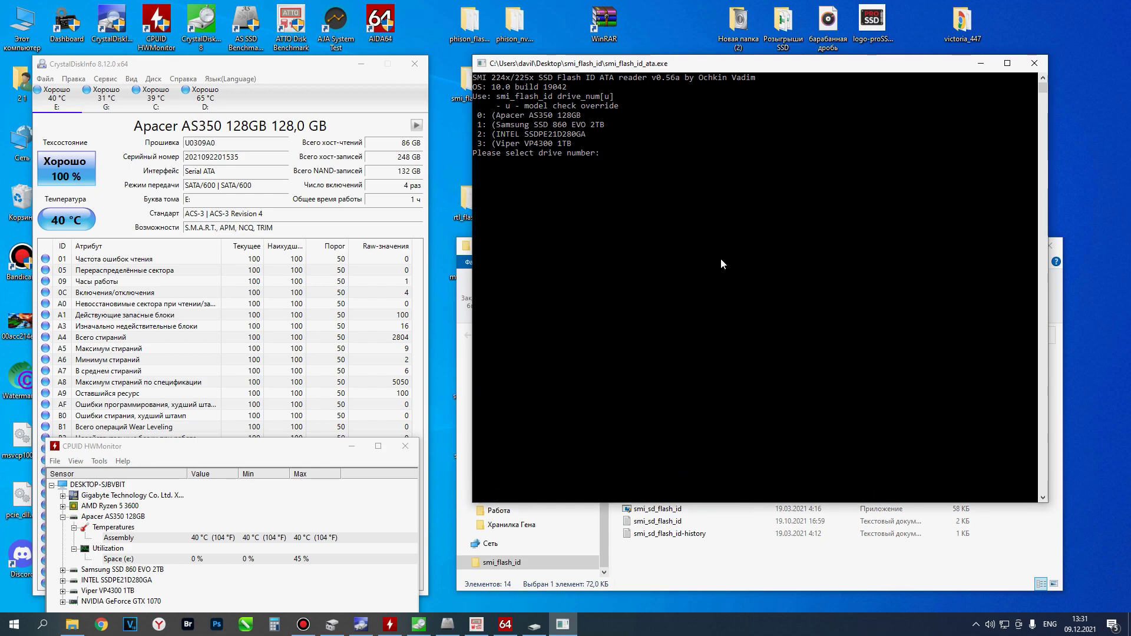
text(0)
key(Return)
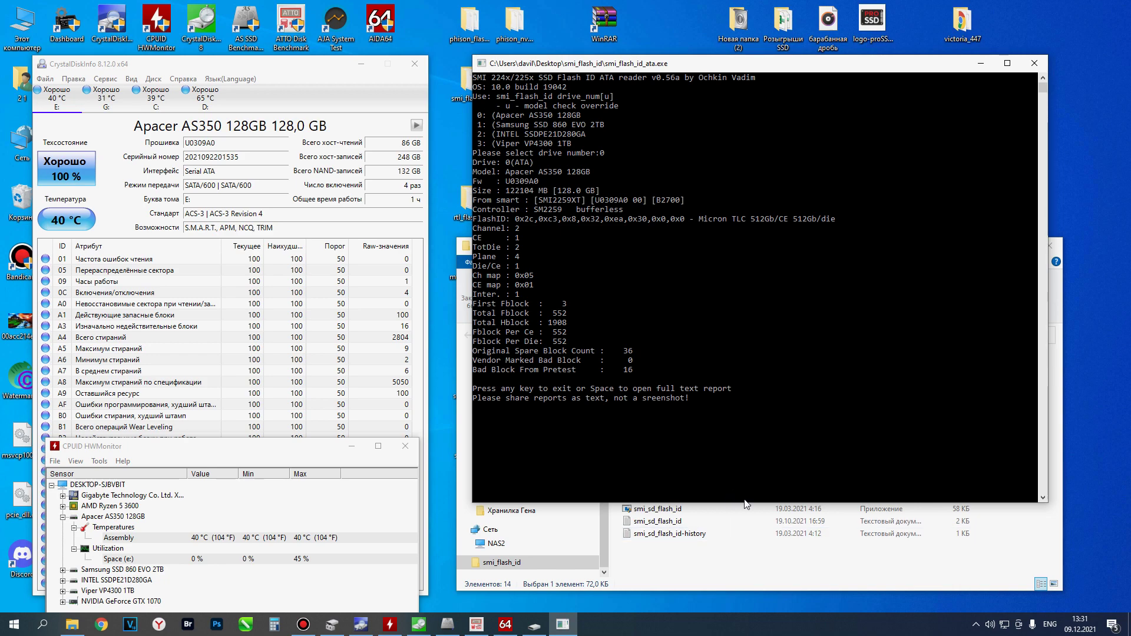
drag(749, 502, 765, 432)
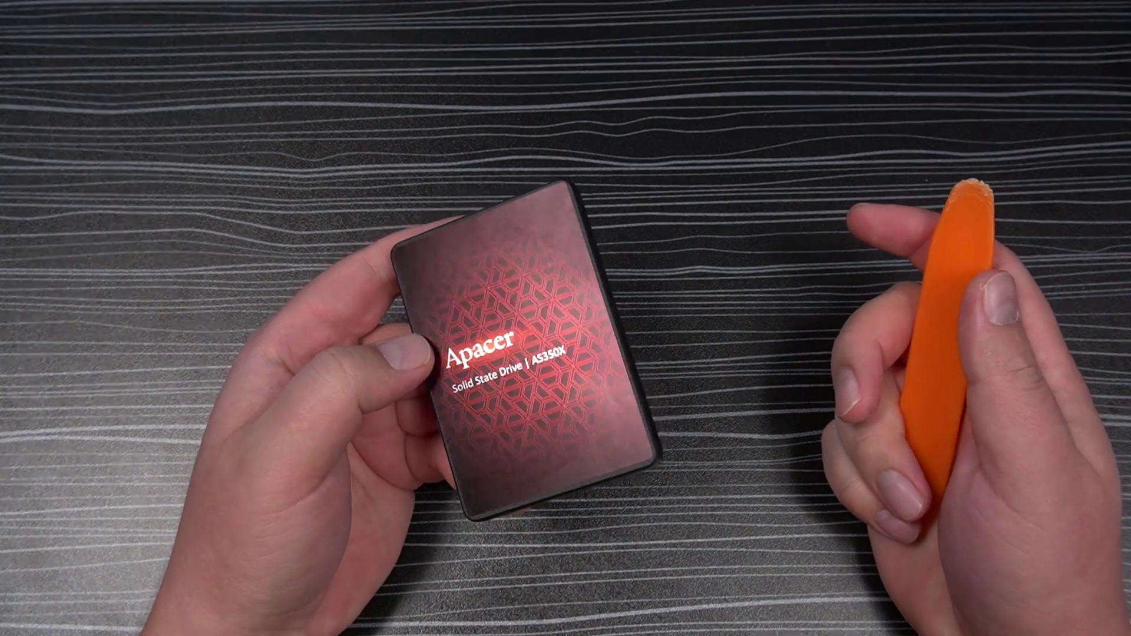